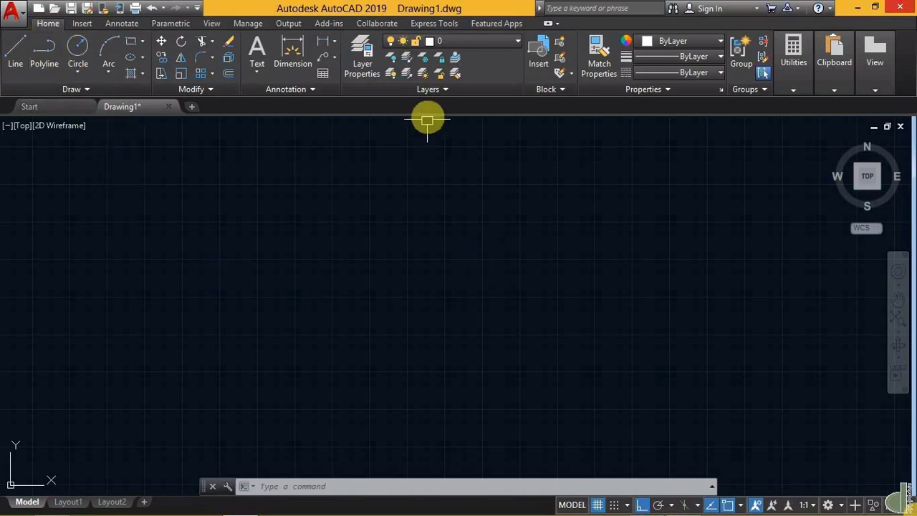
Step: Open the Layer Properties Manager for Drawing1 and widen its palette
click(362, 64)
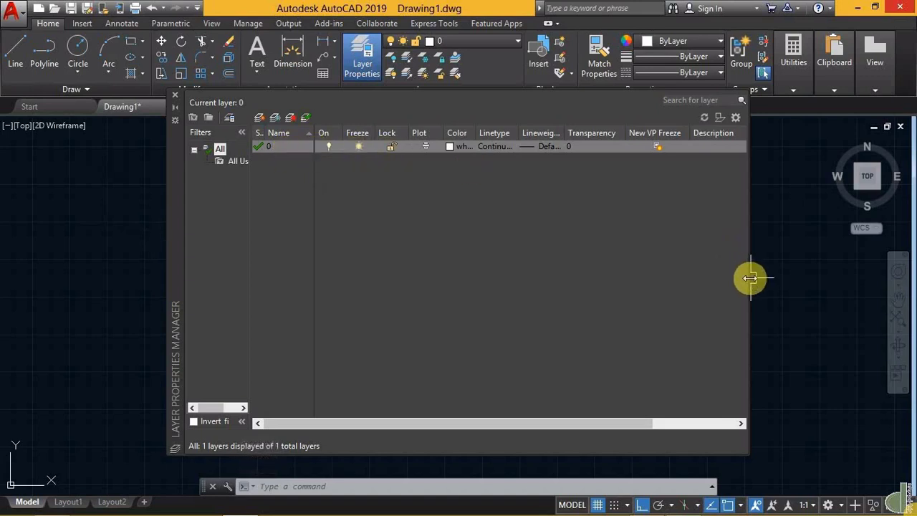
drag(750, 277, 803, 278)
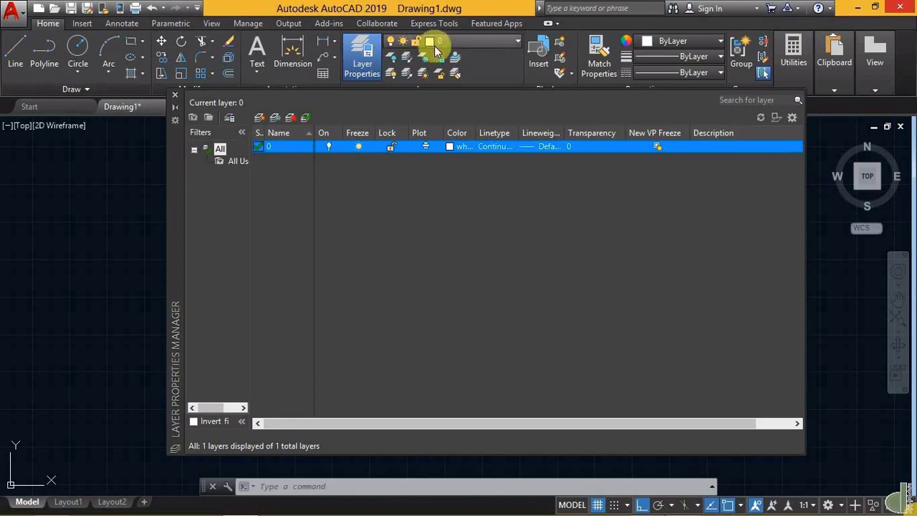
click(359, 53)
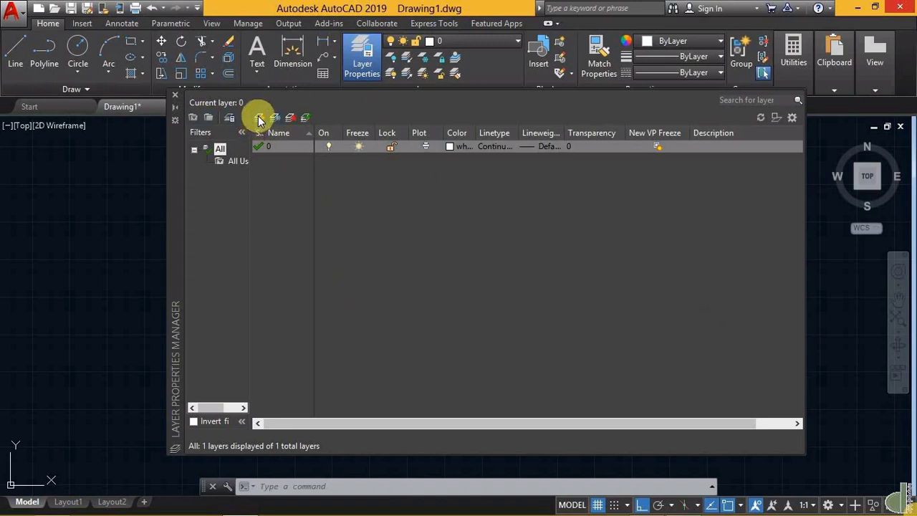
Step: Create a new layer and rename it from Layer1 to Wall
click(259, 118)
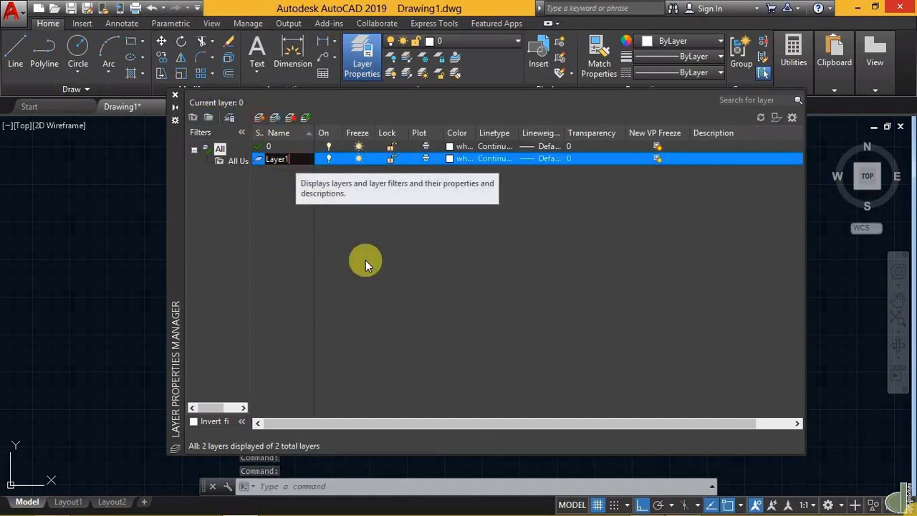
key(BackSpace)
key(BackSpace)
key(BackSpace)
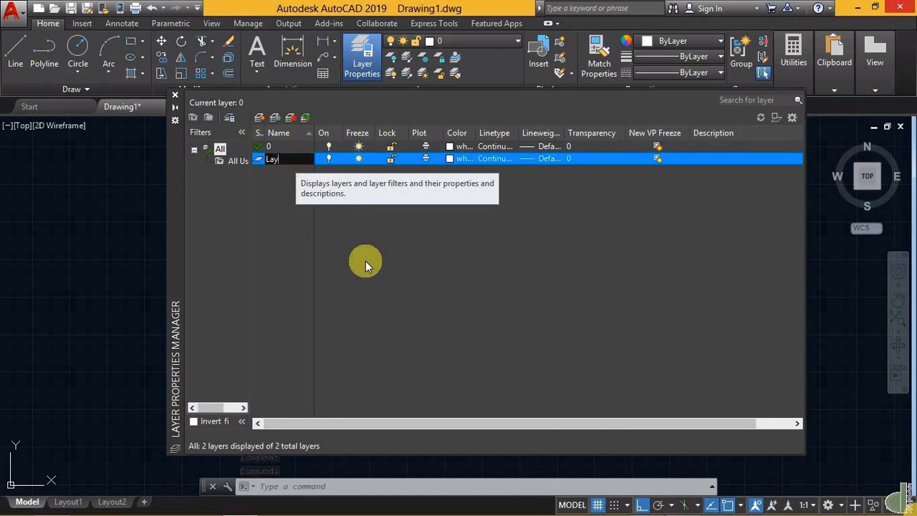
key(BackSpace)
key(BackSpace)
key(BackSpace)
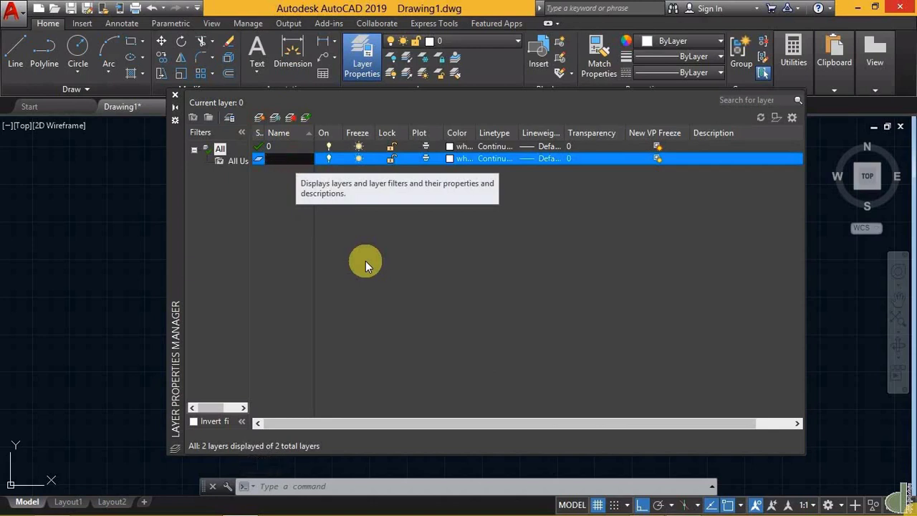
text(Wall)
key(BackSpace)
key(BackSpace)
key(BackSpace)
key(BackSpace)
text(A)
text(EC-)
text(Wall)
key(BackSpace)
key(BackSpace)
key(BackSpace)
key(BackSpace)
key(BackSpace)
key(BackSpace)
text(W)
text(all)
key(Return)
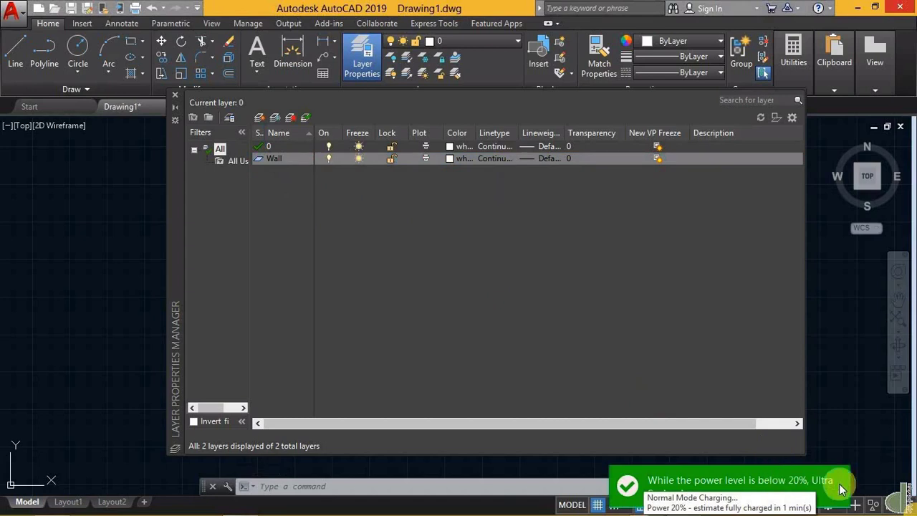
key(F2)
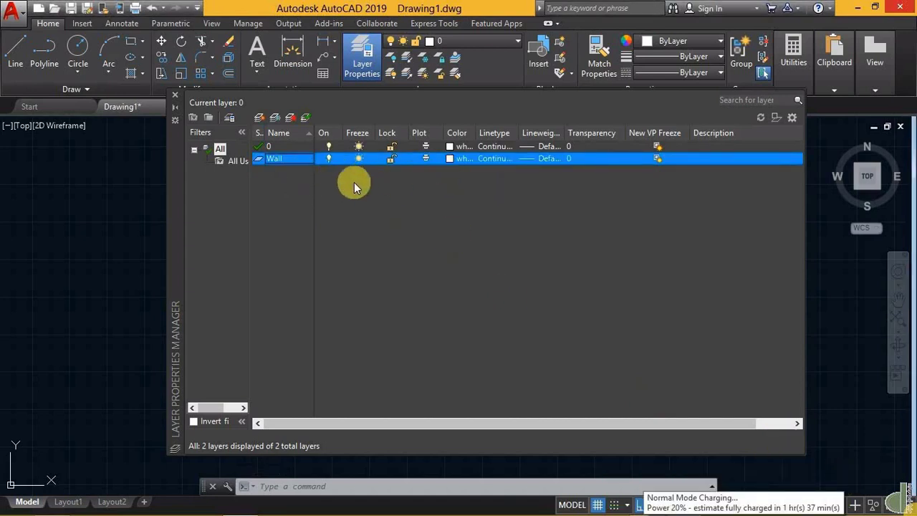
Step: Open the Wall layer's colour choices and browse True Color hues and DIC colour books
click(451, 160)
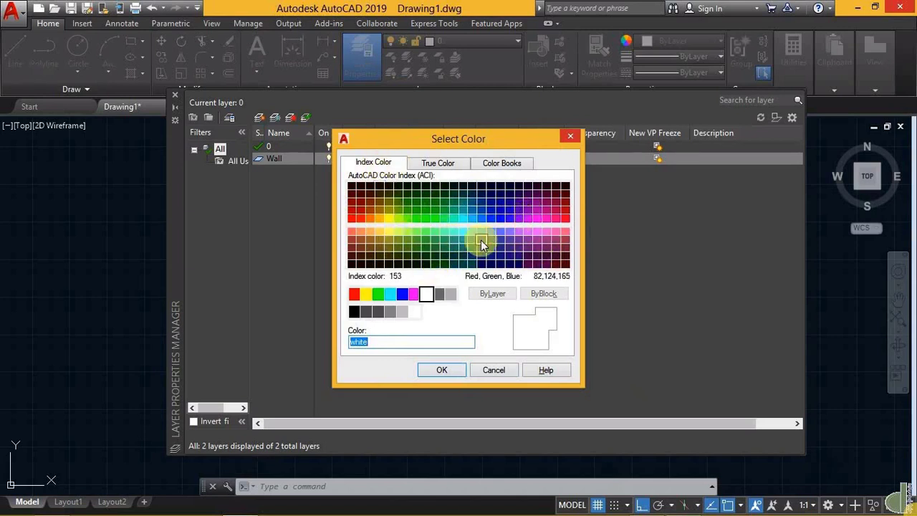
click(434, 175)
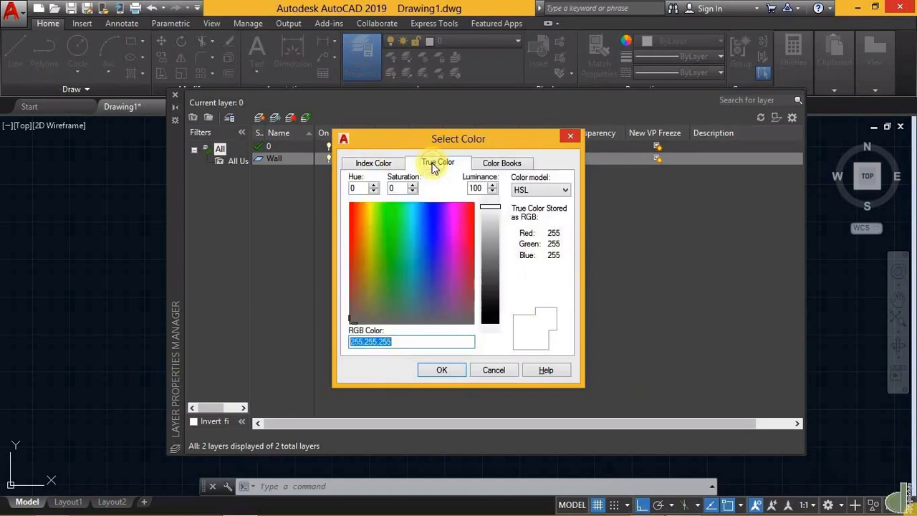
click(423, 224)
click(456, 265)
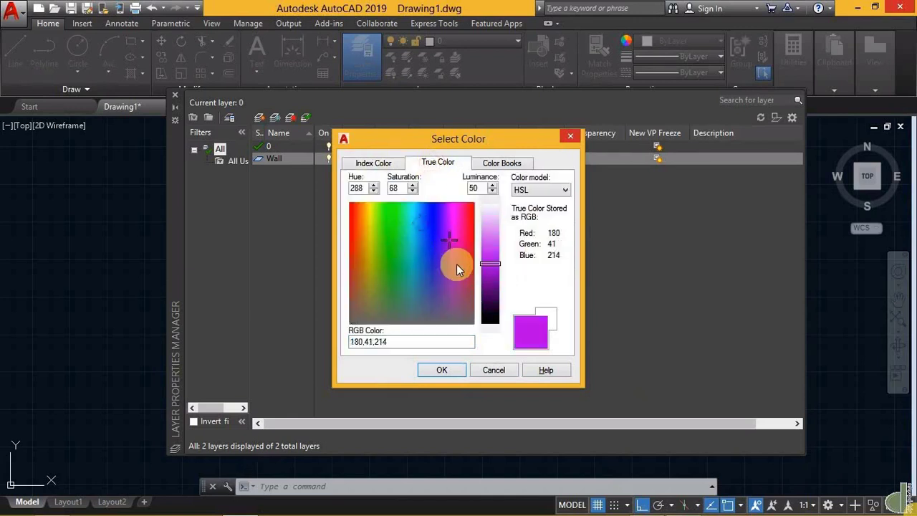
click(426, 281)
click(391, 240)
click(419, 229)
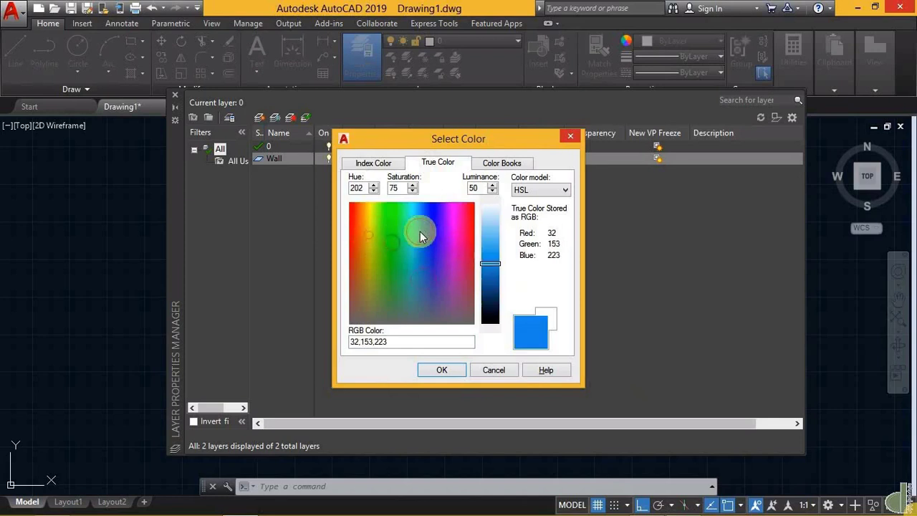
click(444, 247)
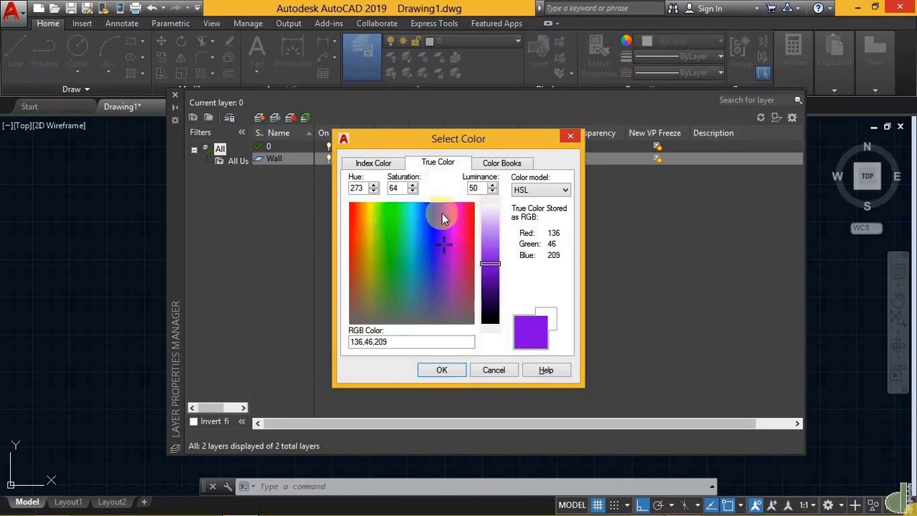
click(503, 163)
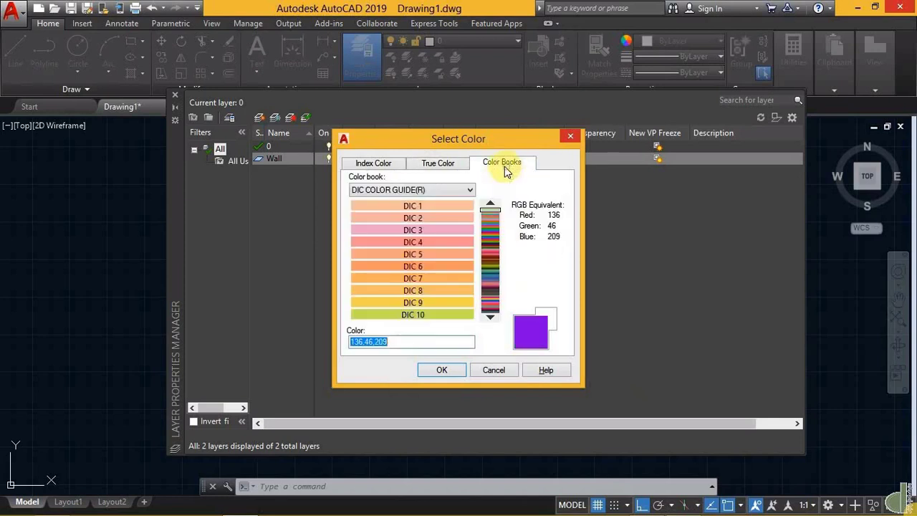
click(495, 235)
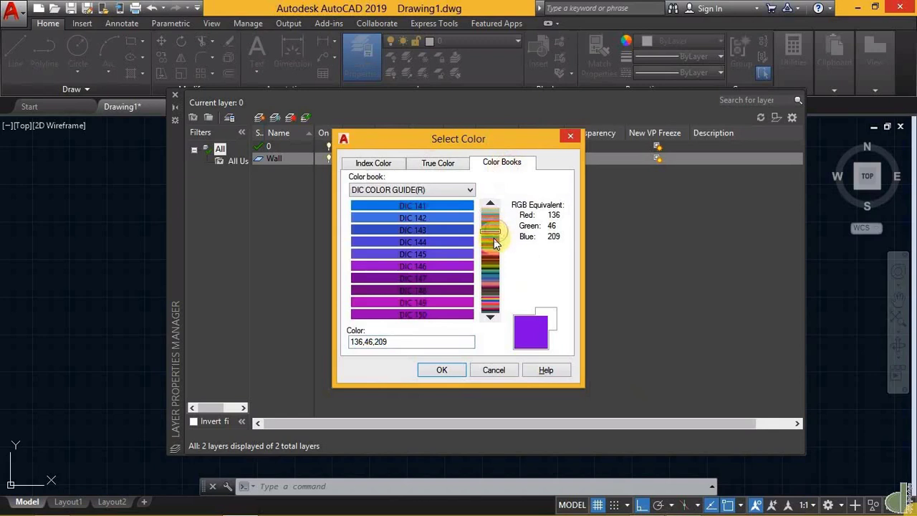
click(488, 269)
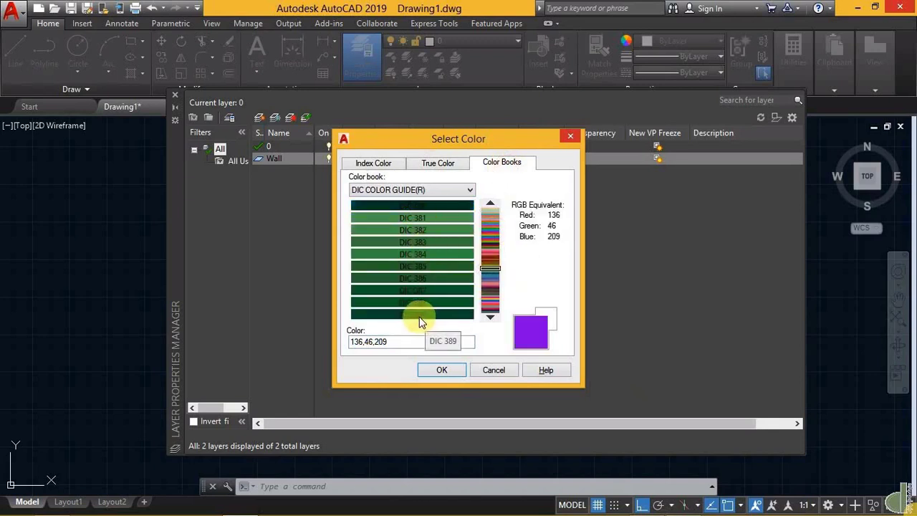
Step: Sample index colours, including white 7, grey 8, green 93 and purple 192
click(380, 167)
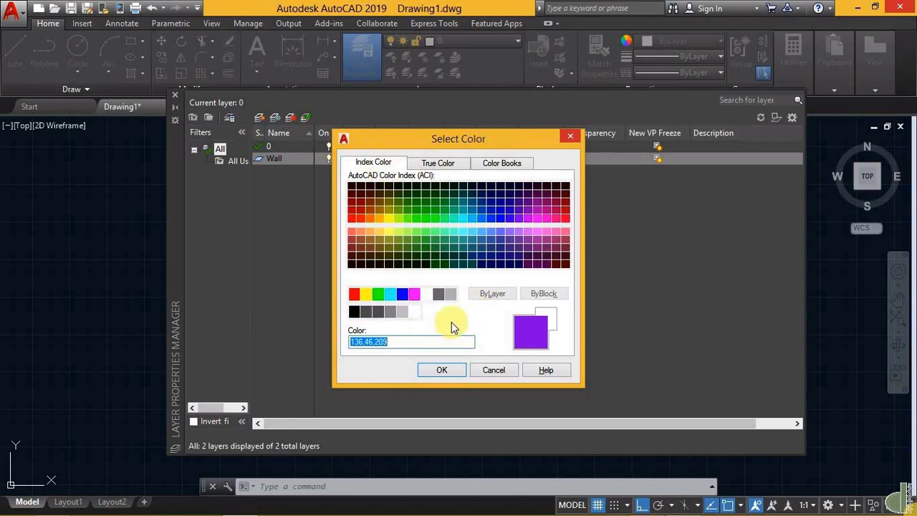
click(391, 296)
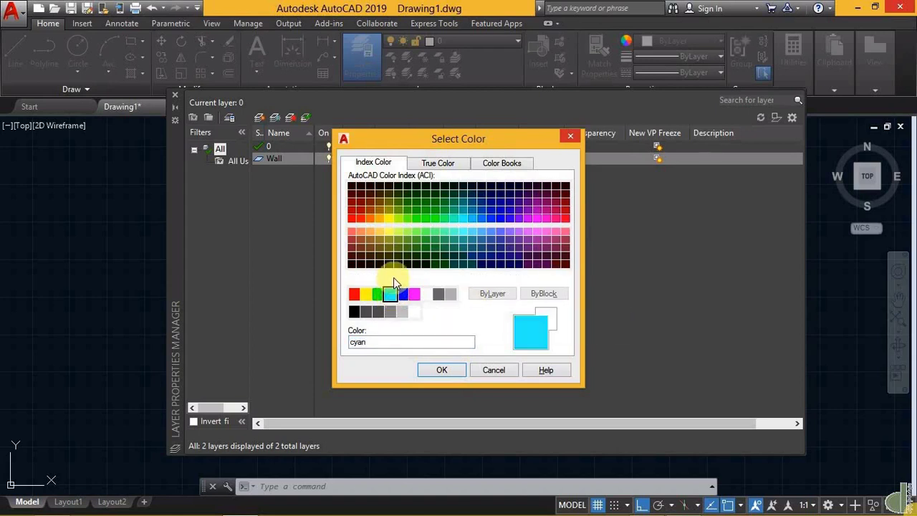
click(425, 294)
click(440, 301)
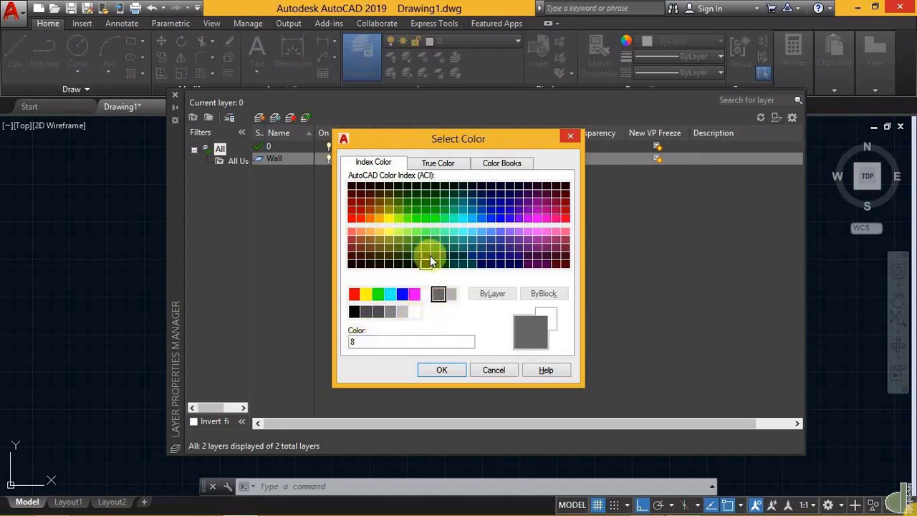
click(426, 239)
click(518, 210)
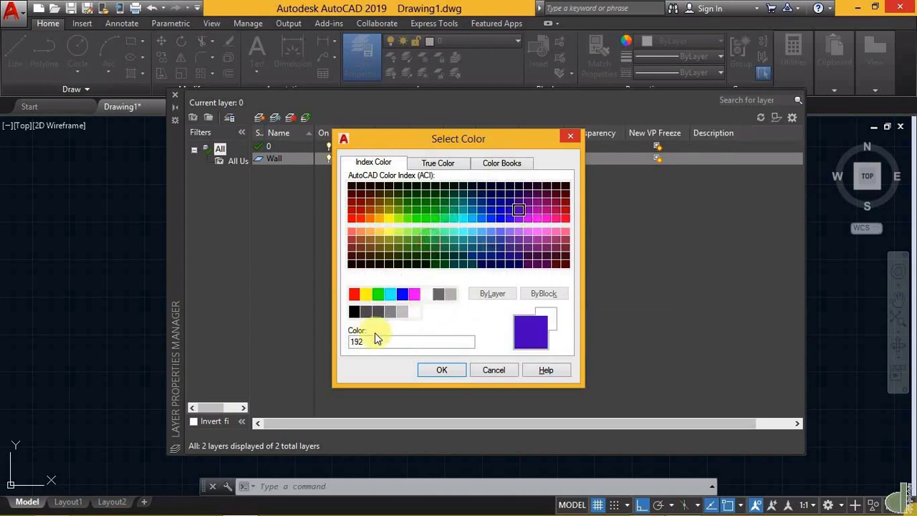
click(407, 247)
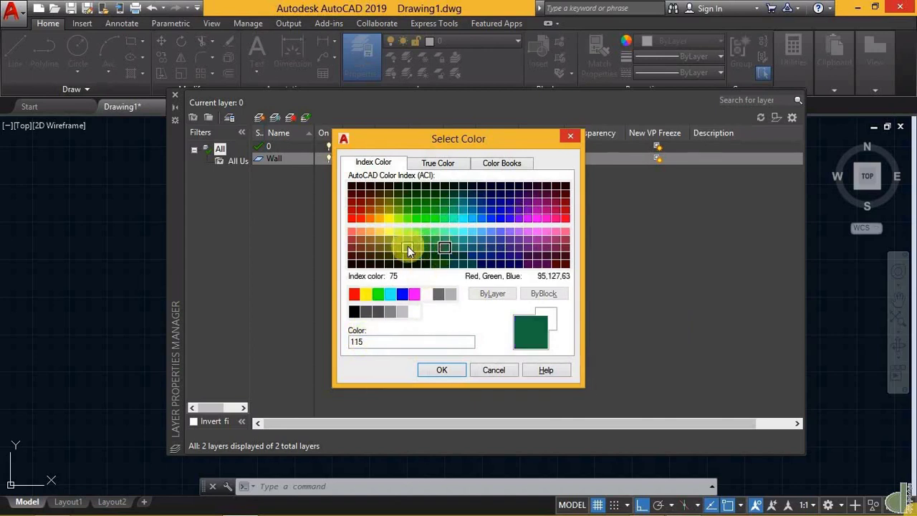
click(395, 207)
click(469, 207)
click(502, 247)
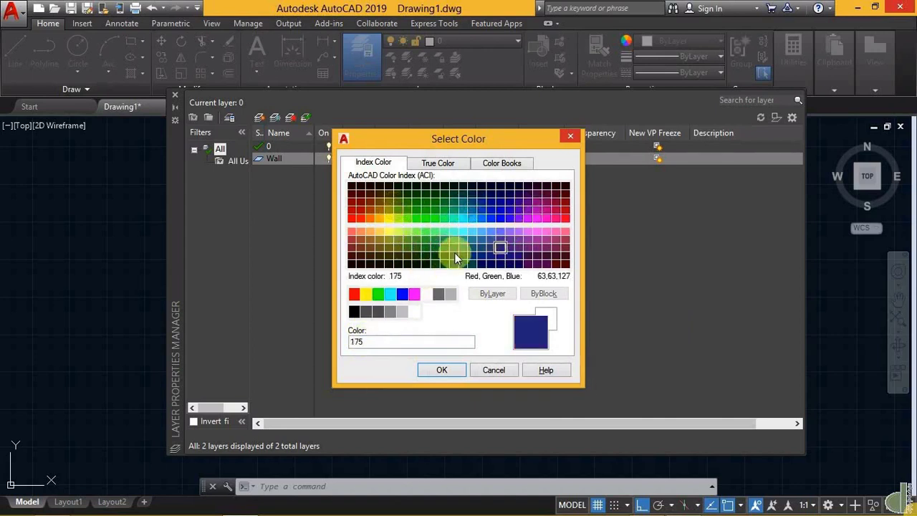
click(425, 255)
click(386, 254)
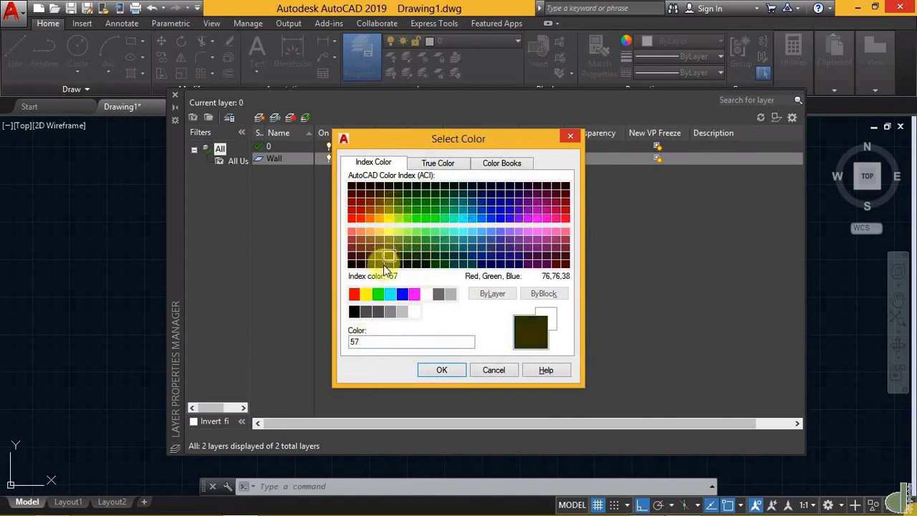
Step: Try the standard red through white swatches, then apply cyan to the Wall layer
click(355, 294)
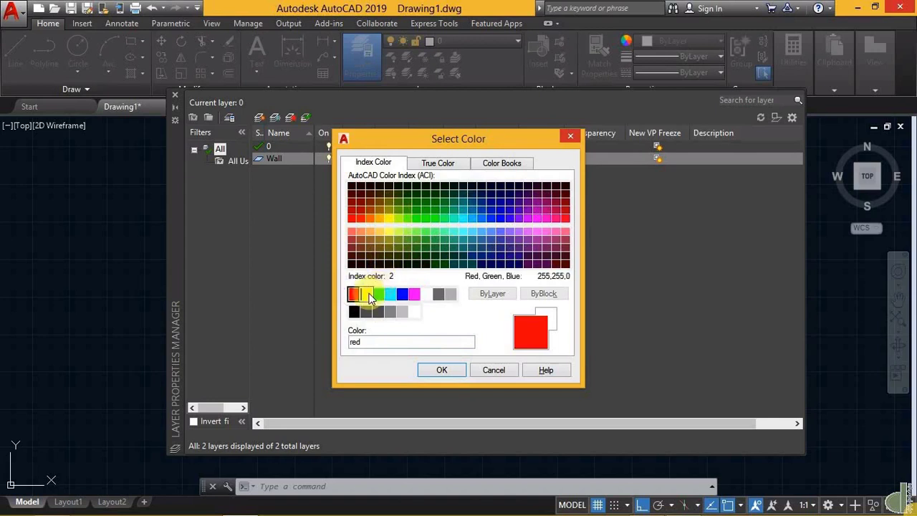
click(367, 295)
click(378, 294)
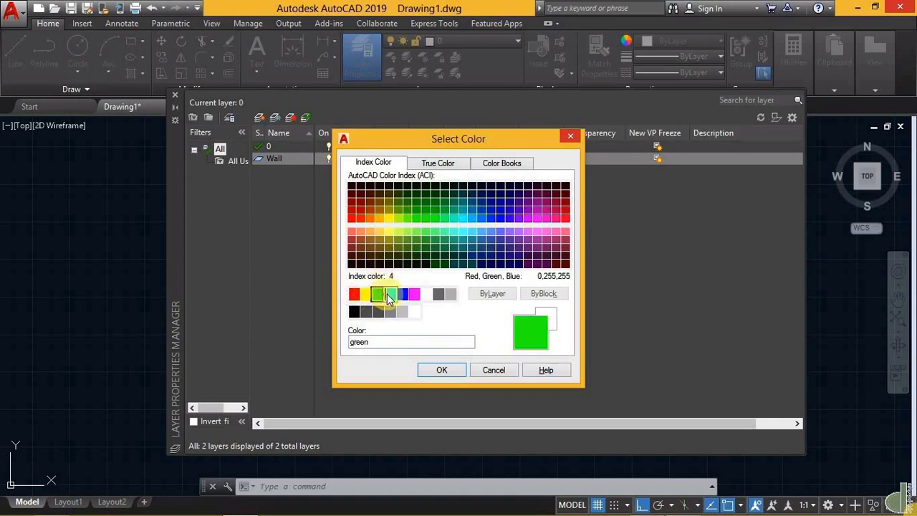
click(390, 294)
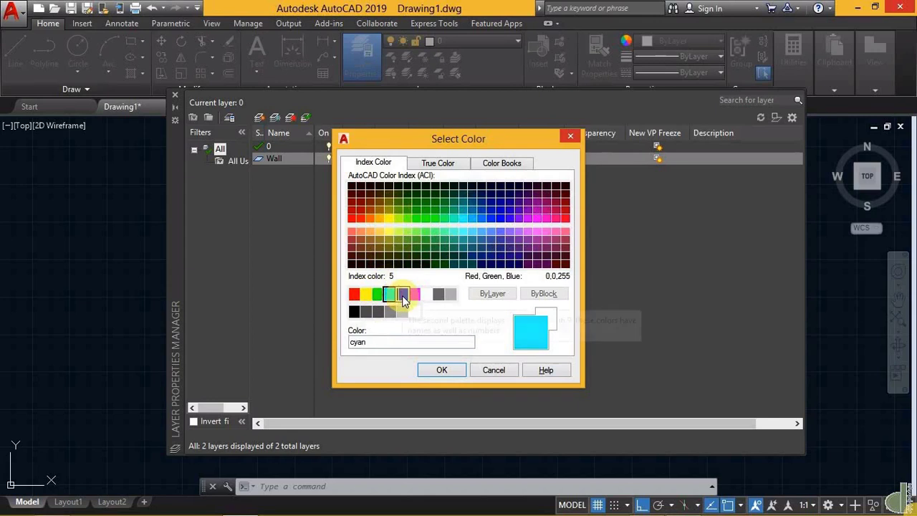
click(402, 295)
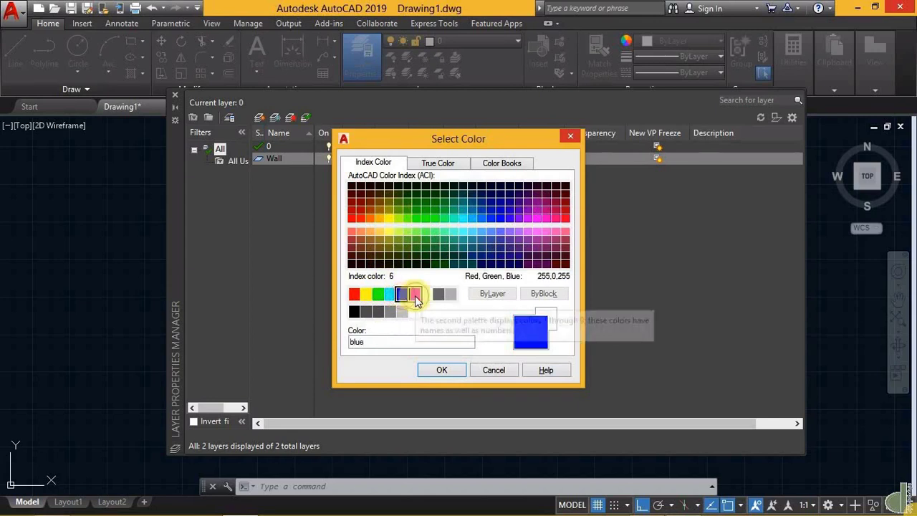
click(415, 294)
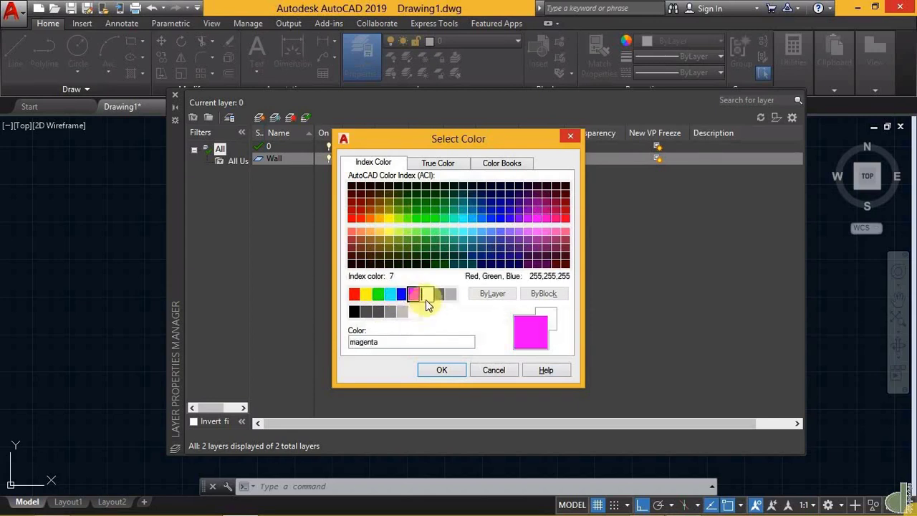
click(426, 299)
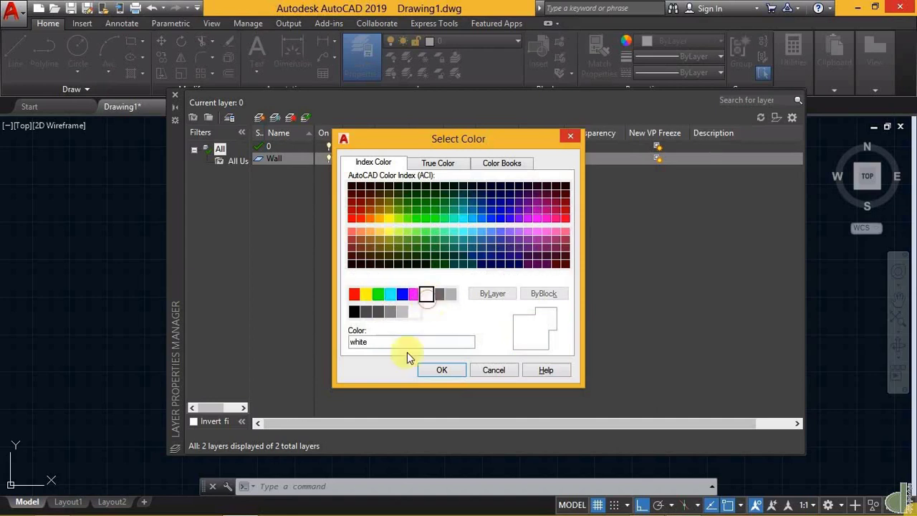
click(389, 301)
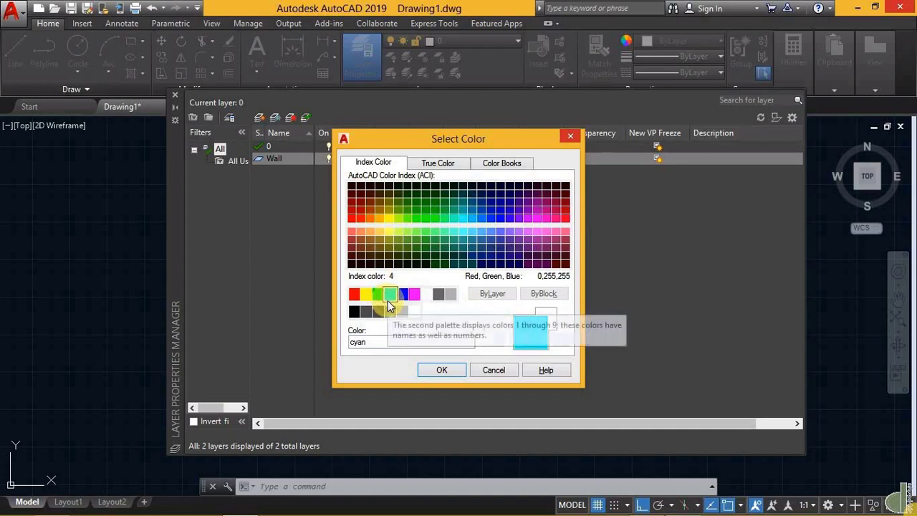
click(442, 371)
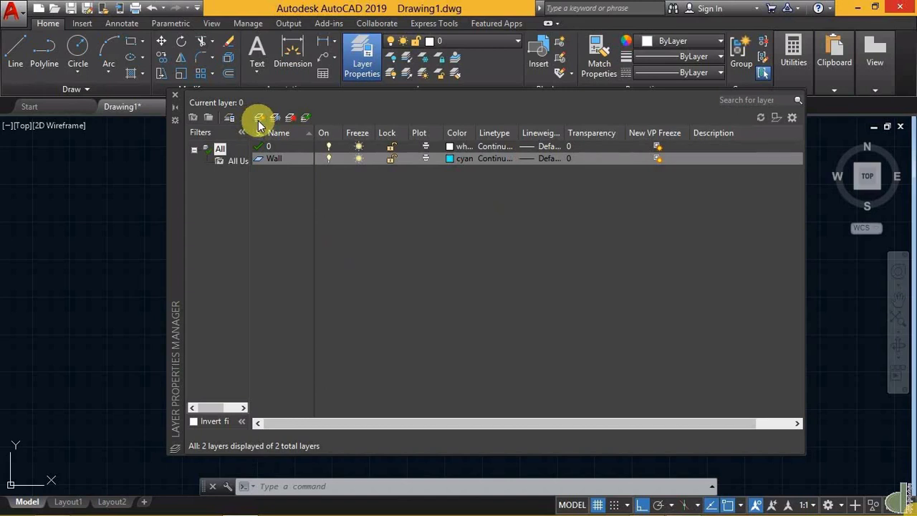
Step: Select the Wall layer and add a new layer below it with Alt+N
click(350, 161)
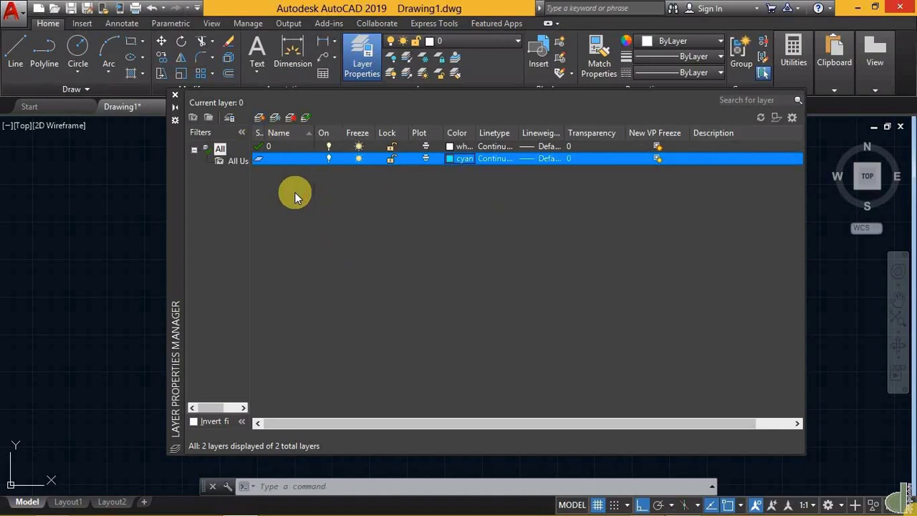
key(alt+n)
Step: Name the third layer Grid and bring up its Select Color dialog
click(294, 174)
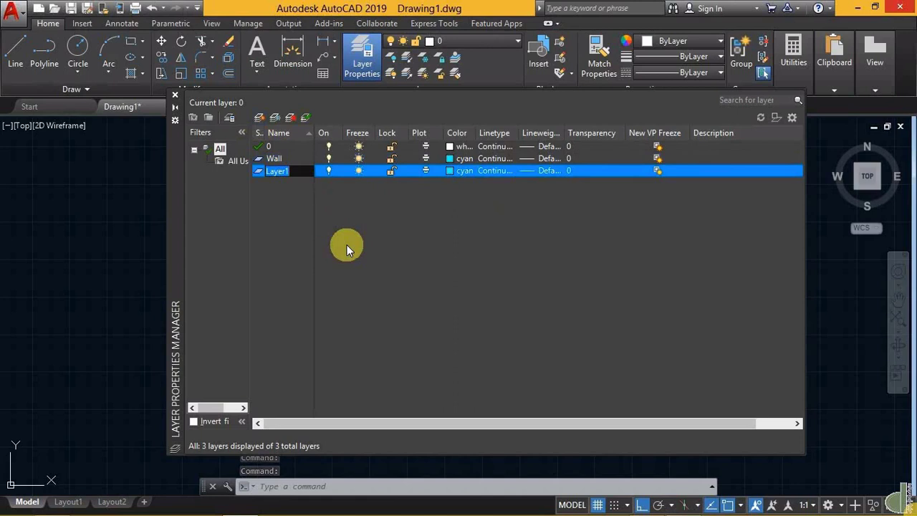
text(G)
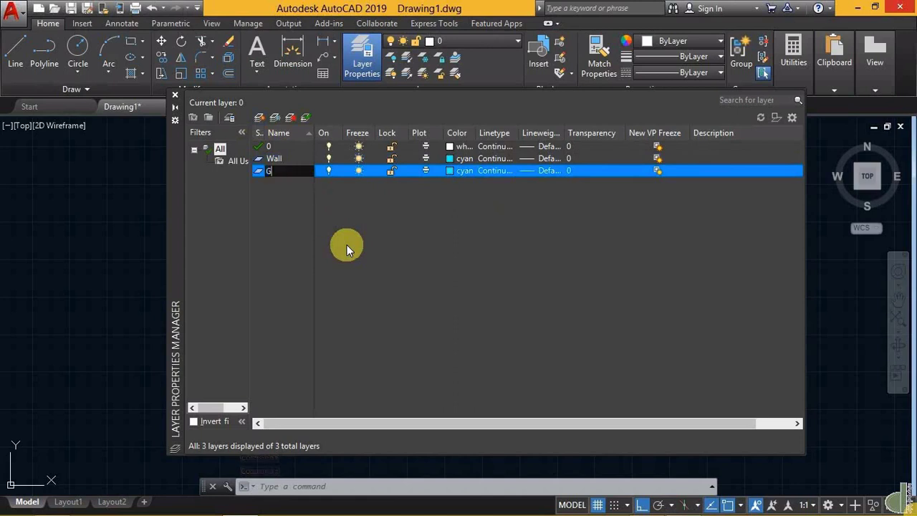
text(rid)
key(Return)
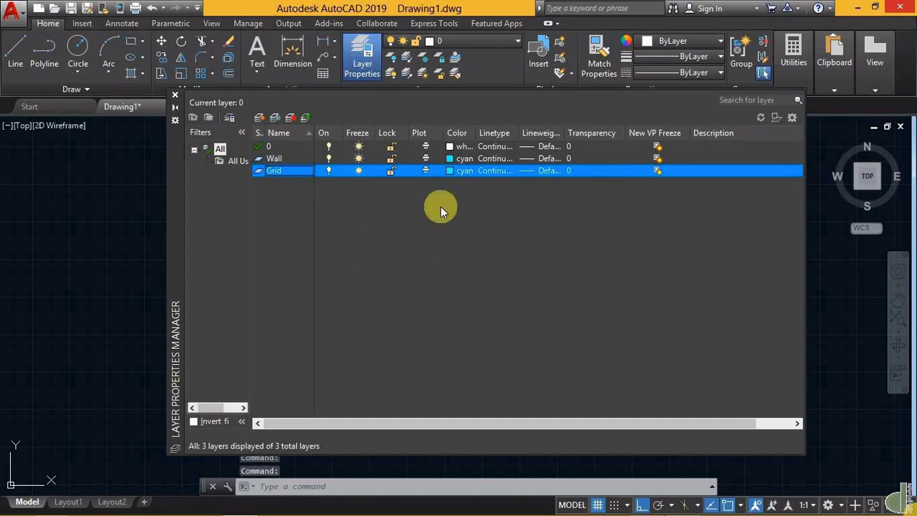
click(450, 172)
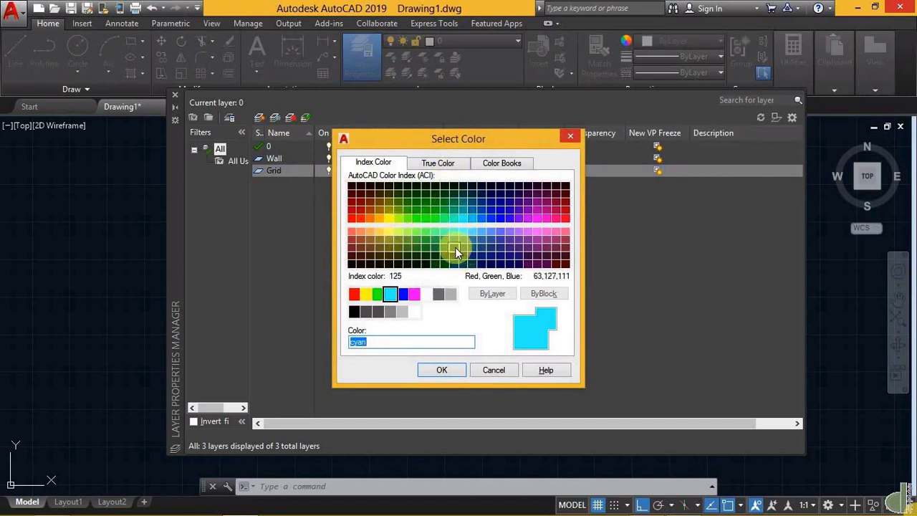
Step: Apply grey index colour 9 to the Grid layer
click(450, 295)
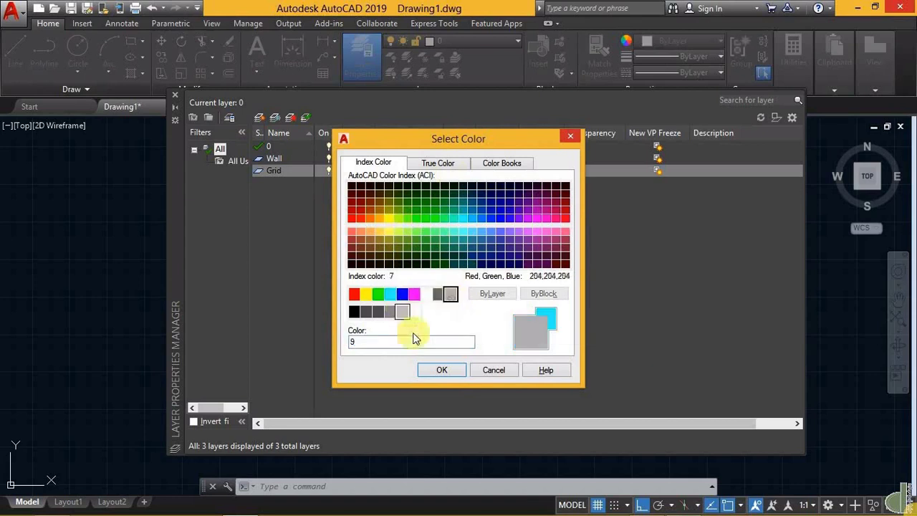
click(449, 372)
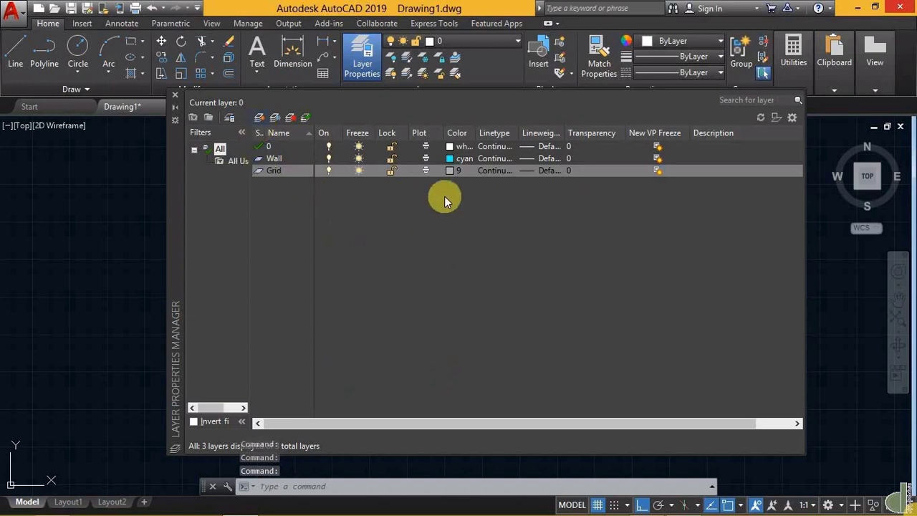
Step: Open Grid's linetype selection and the list of loadable acadiso.lin linetypes
click(493, 171)
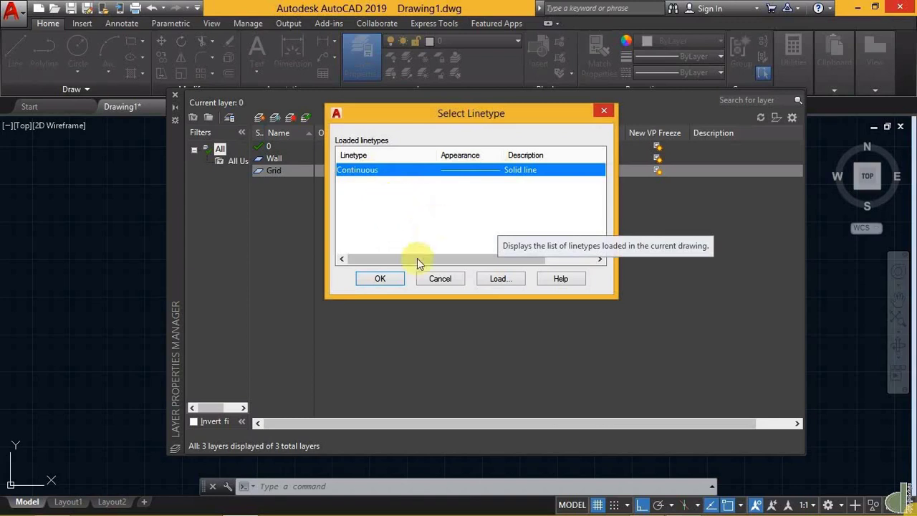
click(500, 281)
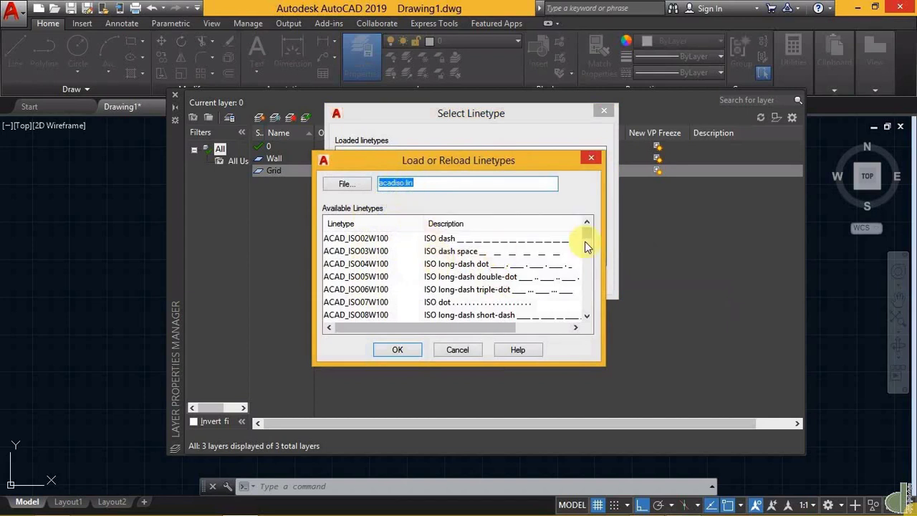
Step: Browse the linetype list, trying DOT and select-all before clearing the selection
mouse_move(587, 246)
mouse_down()
mouse_move(585, 308)
mouse_move(586, 272)
mouse_up()
click(464, 267)
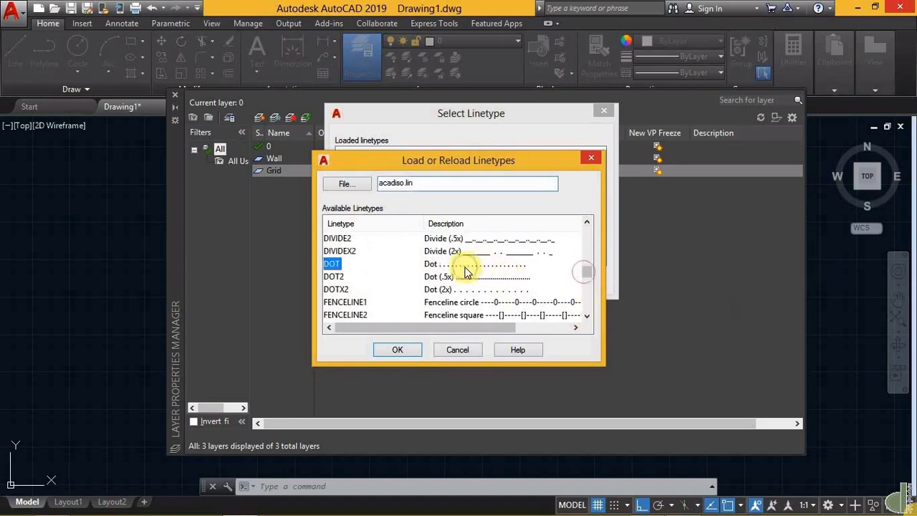
click(396, 350)
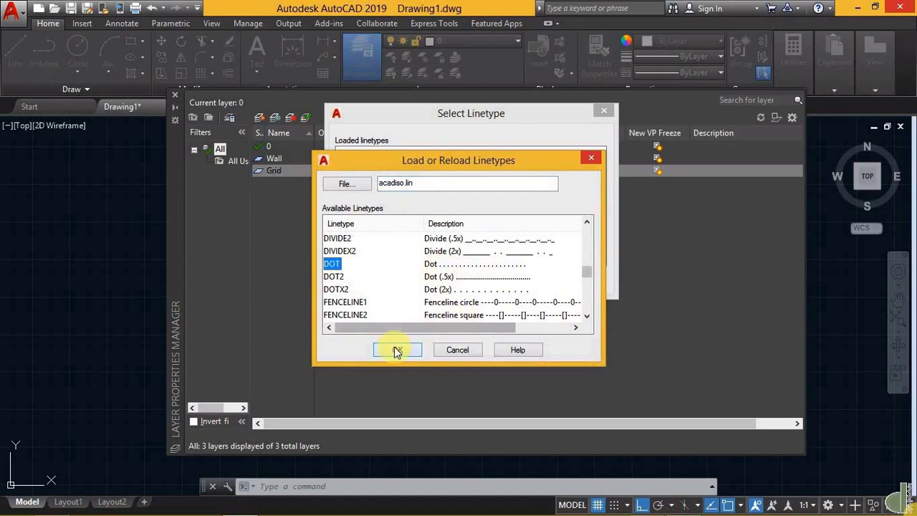
right_click(385, 247)
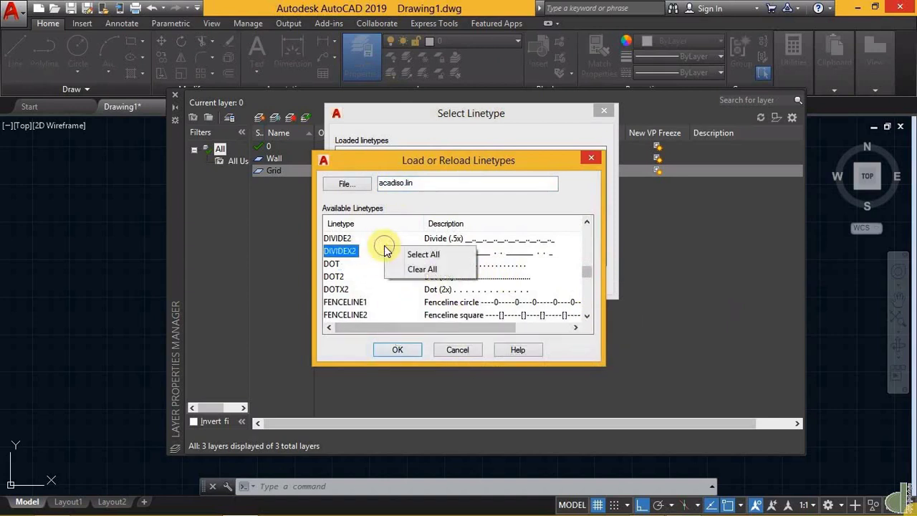
click(404, 254)
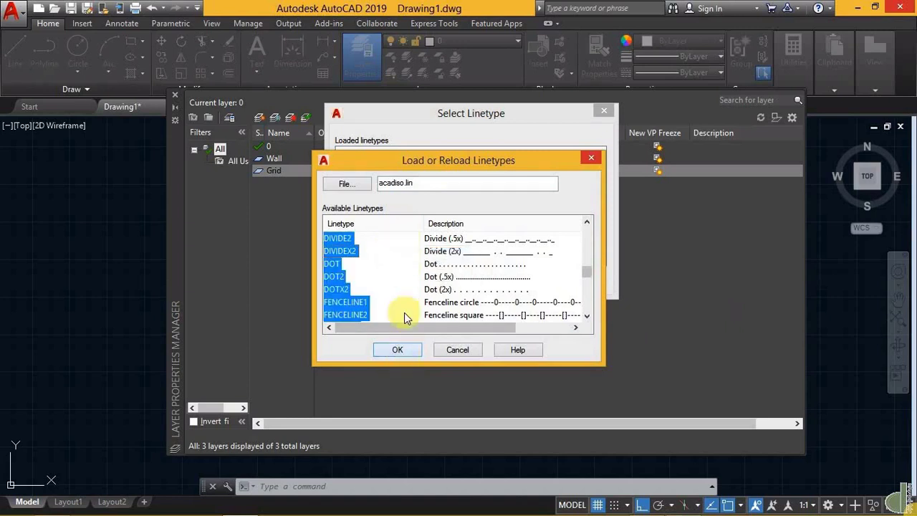
click(391, 278)
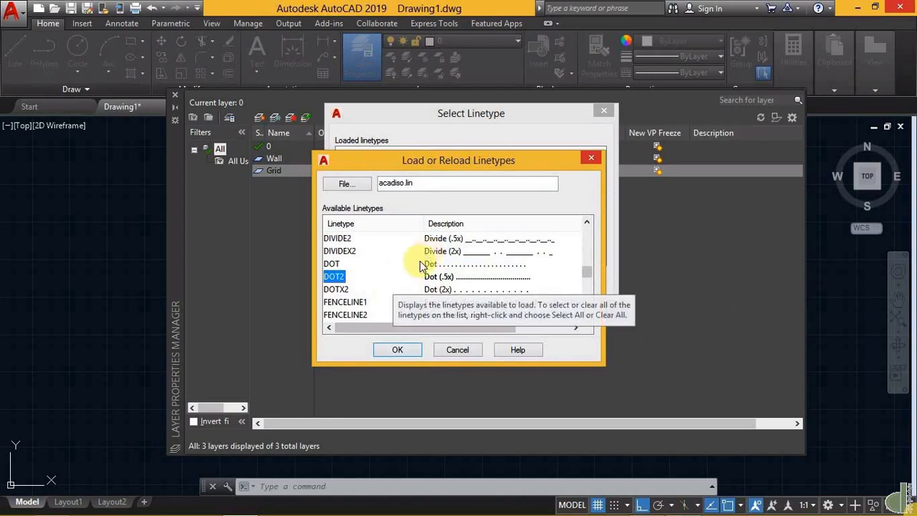
Step: Select DASHED, DASHED2 and DIVIDE and load them into the drawing
scroll(422, 265, up, 1)
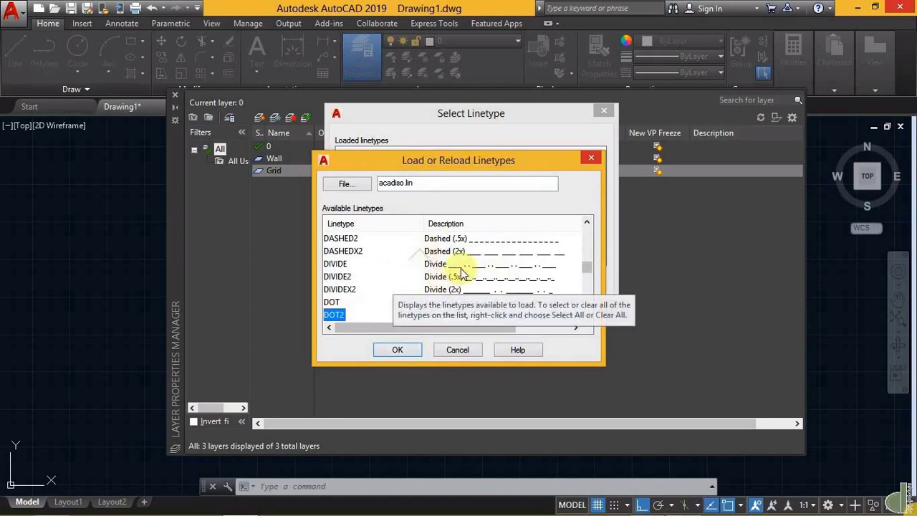
scroll(405, 252, up, 1)
click(340, 264)
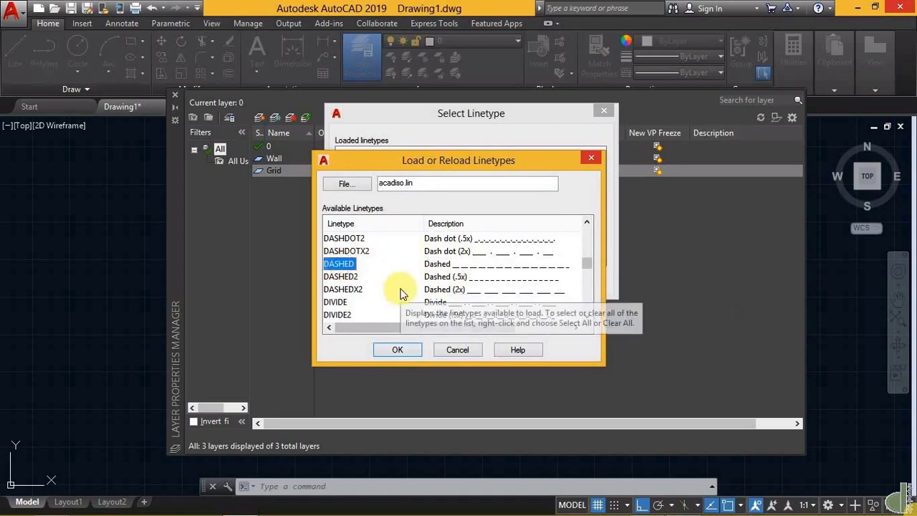
click(347, 279)
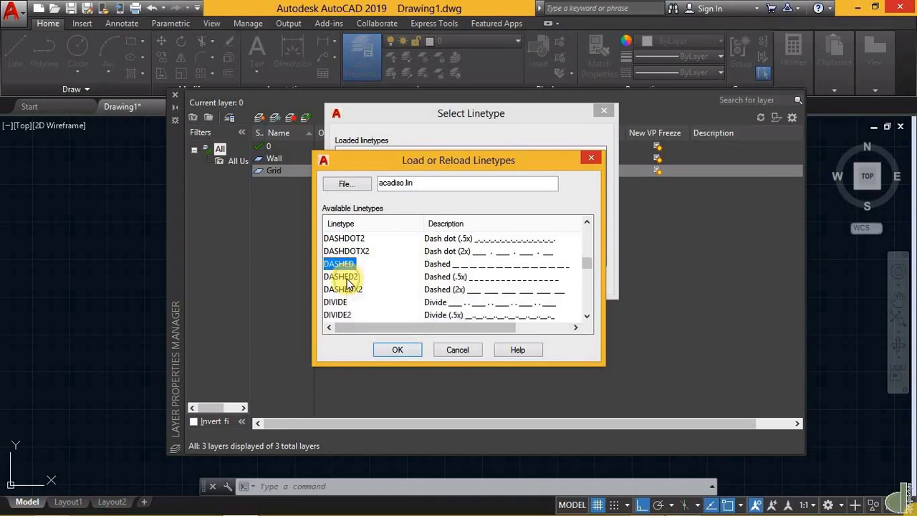
ctrl+click(348, 283)
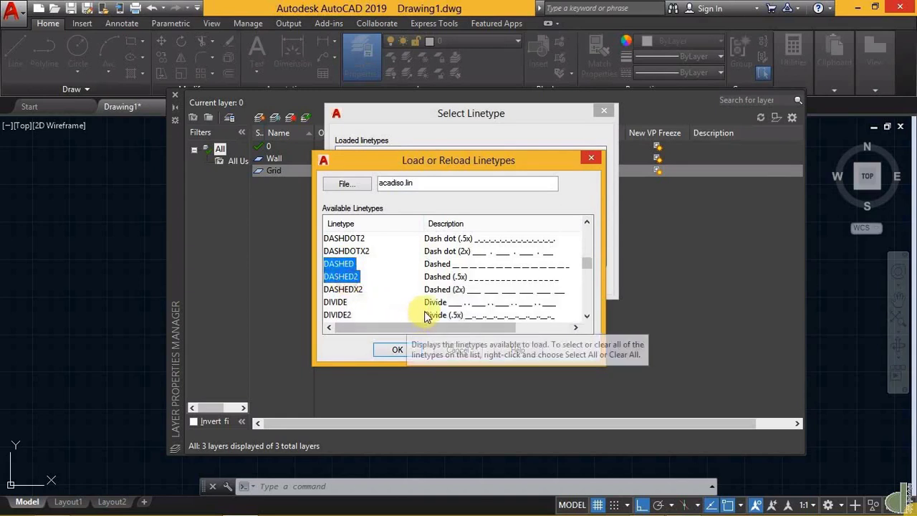
ctrl+click(338, 303)
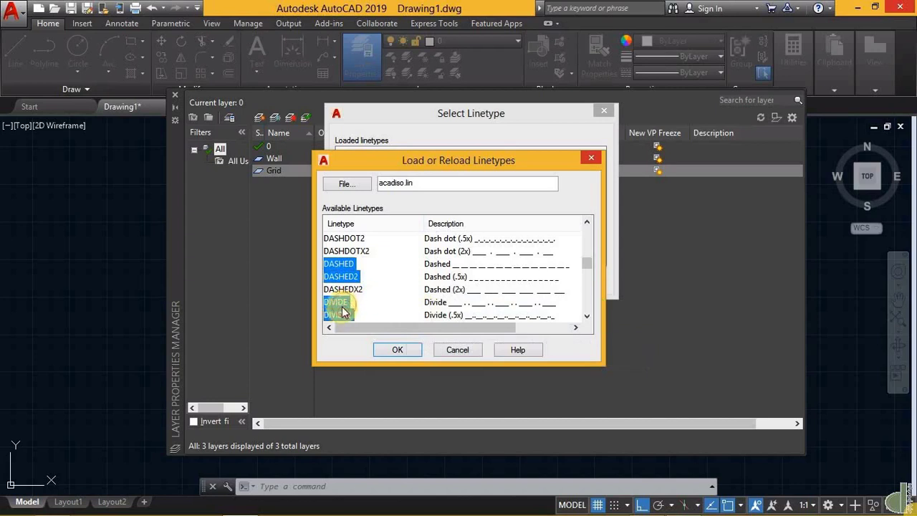
ctrl+click(341, 314)
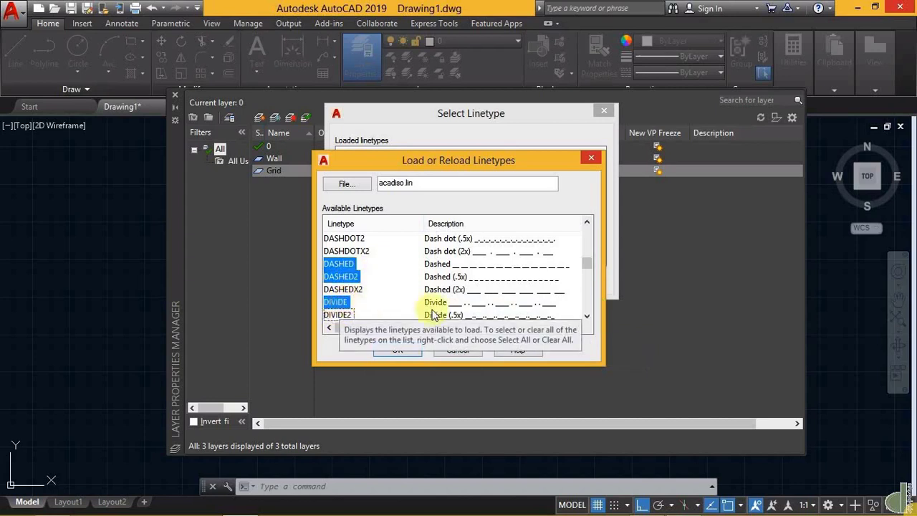
click(414, 350)
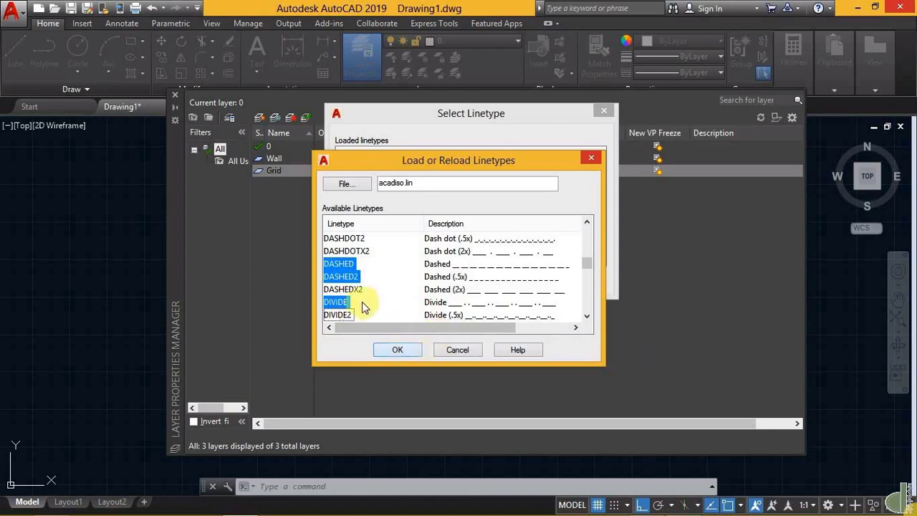
click(393, 352)
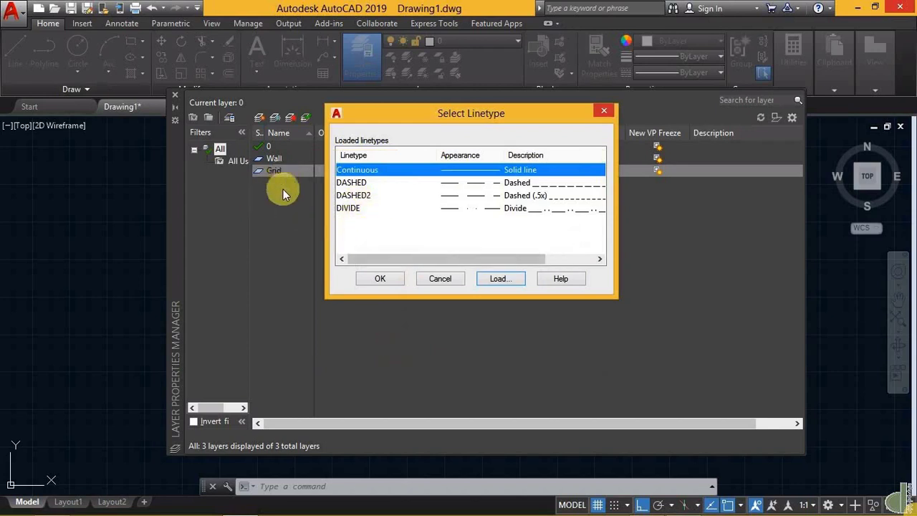
Step: Assign the DASHED linetype to the Grid layer
click(363, 183)
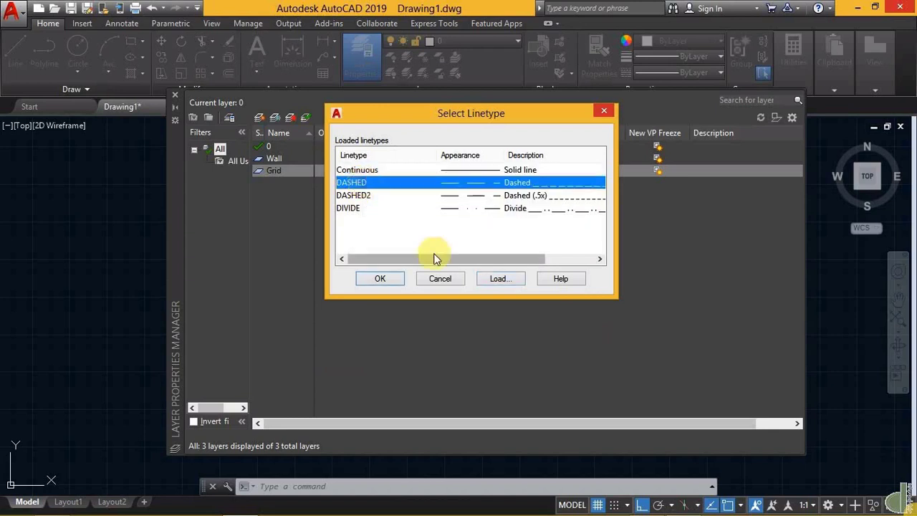
click(387, 278)
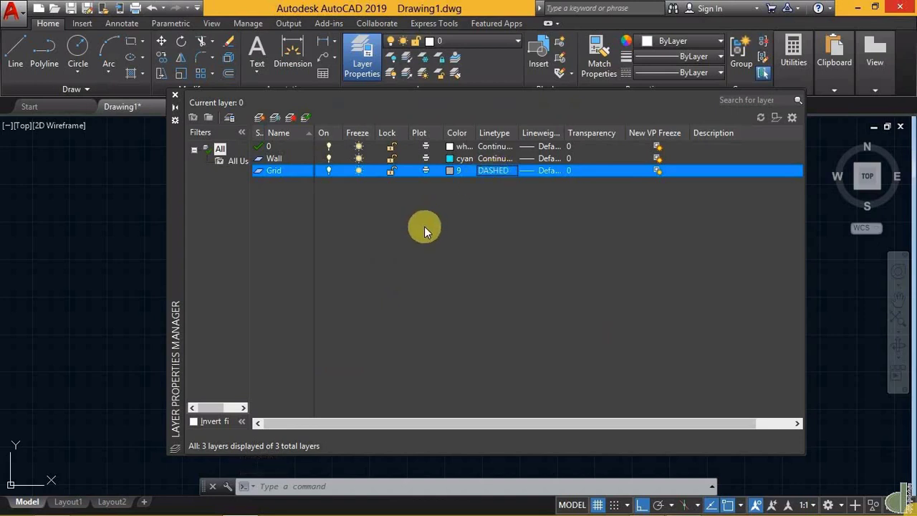
Step: Add a fourth layer named Grid_Bubble
click(259, 117)
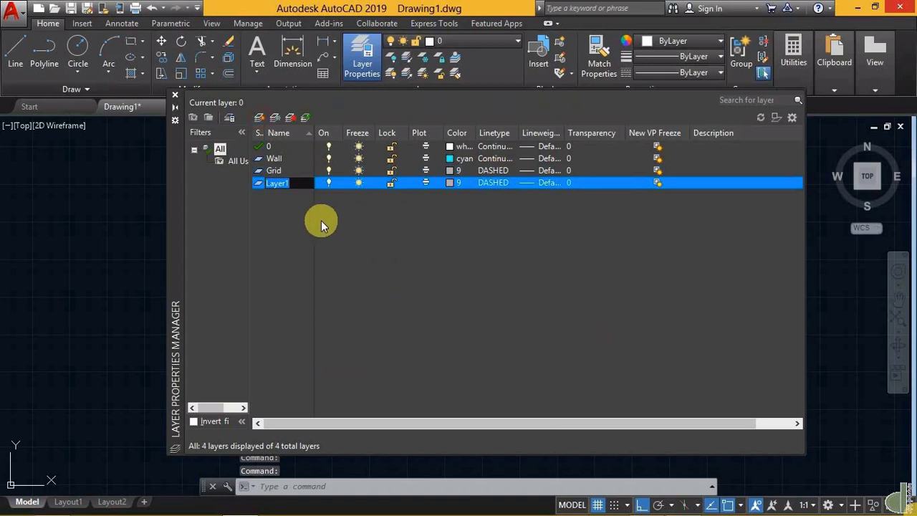
text(Grid)
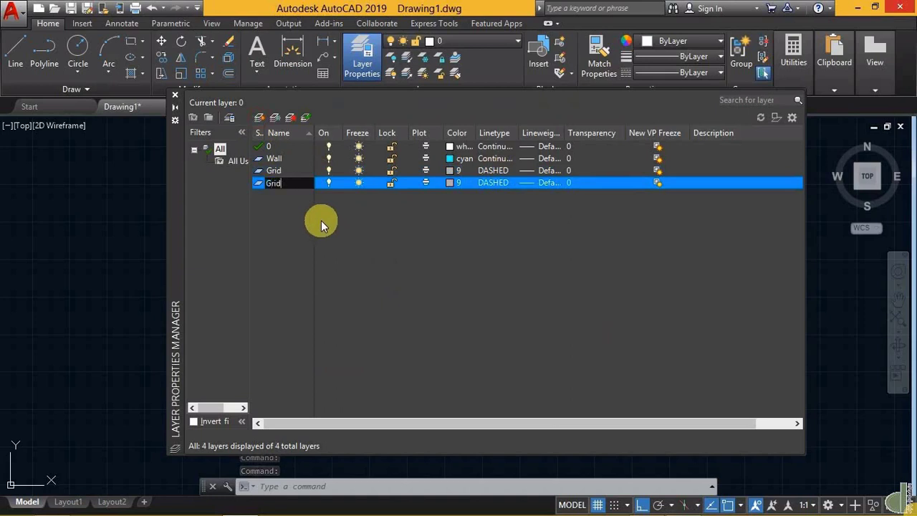
key(Return)
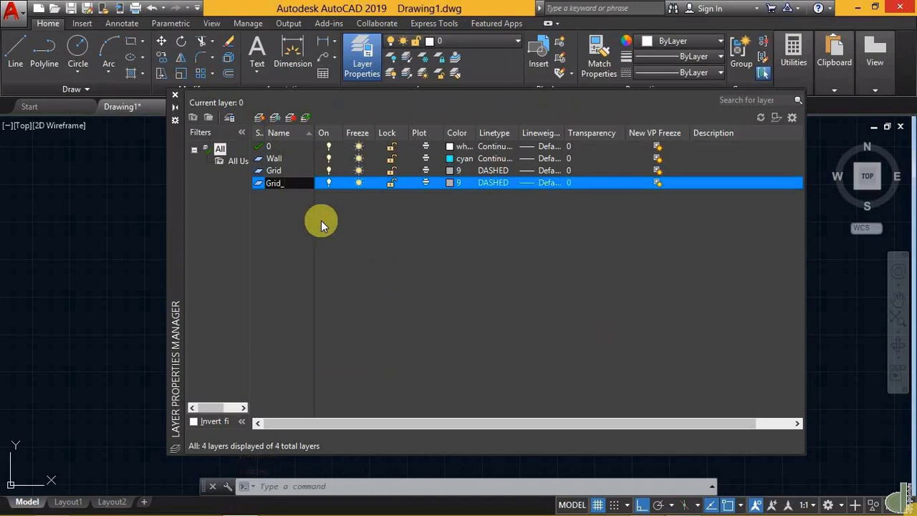
text(_Buuldi)
key(BackSpace)
key(BackSpace)
key(BackSpace)
key(BackSpace)
text(bb)
text(le)
key(Return)
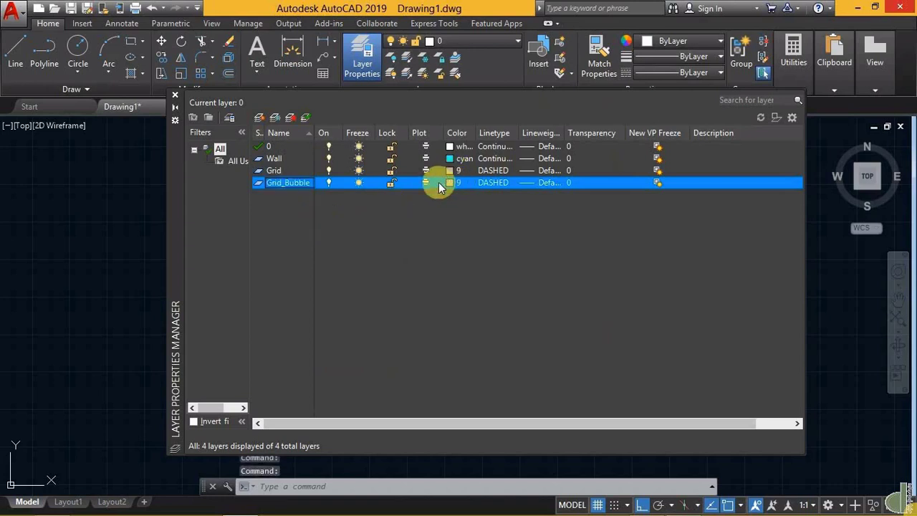
Step: Set Grid_Bubble's linetype to Continuous
click(488, 184)
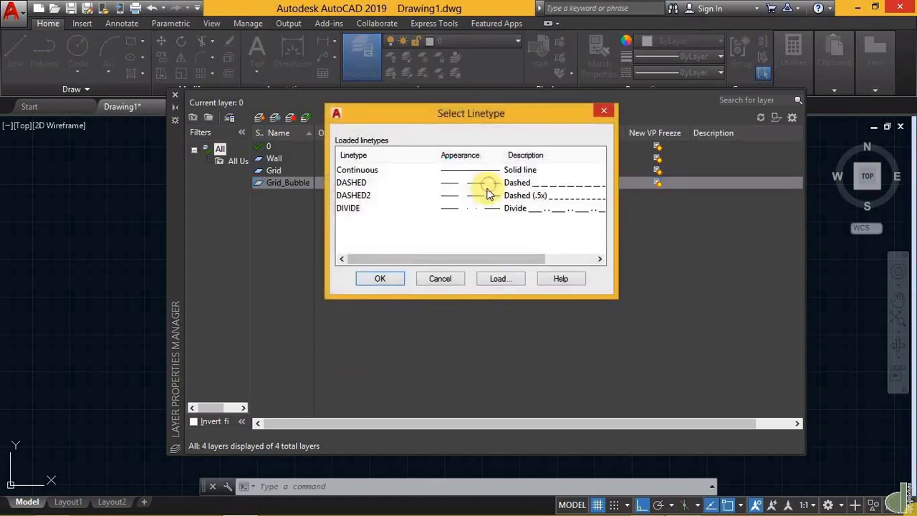
click(459, 171)
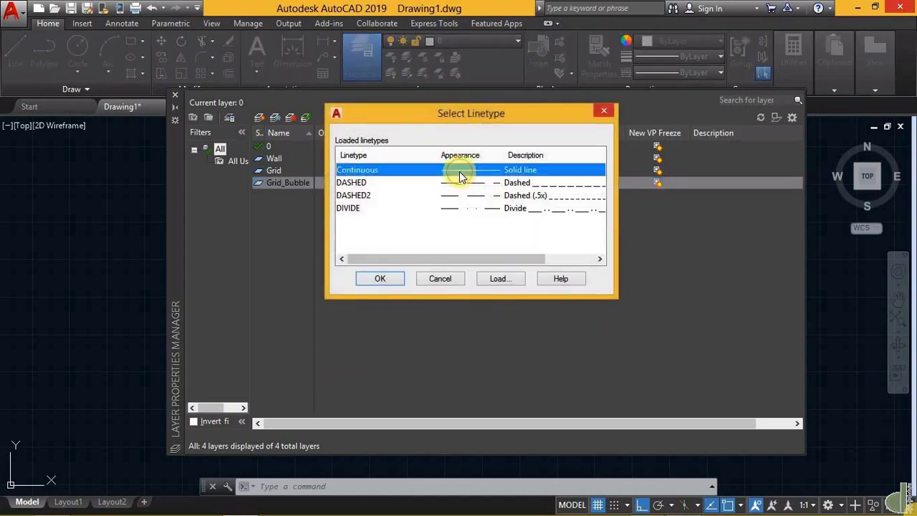
click(380, 278)
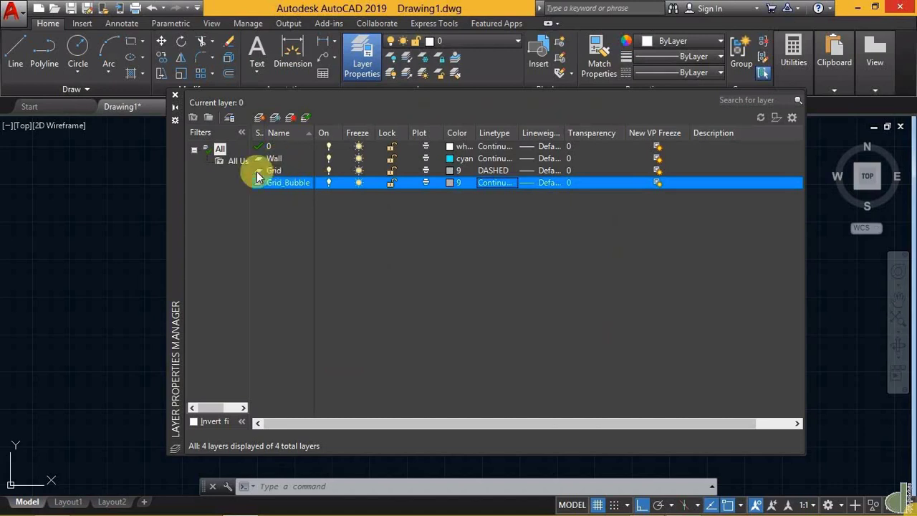
Step: Add a Doors layer coloured yellow, then a Windows layer
click(260, 120)
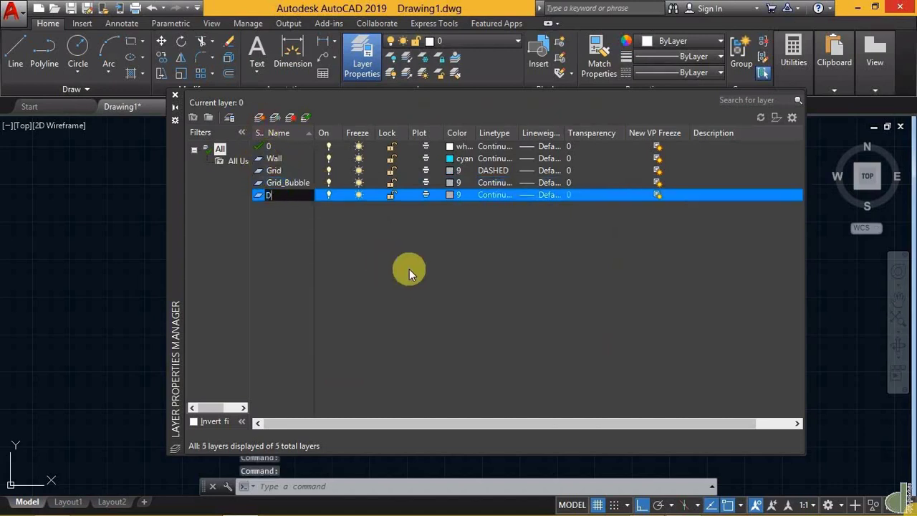
text(Doors)
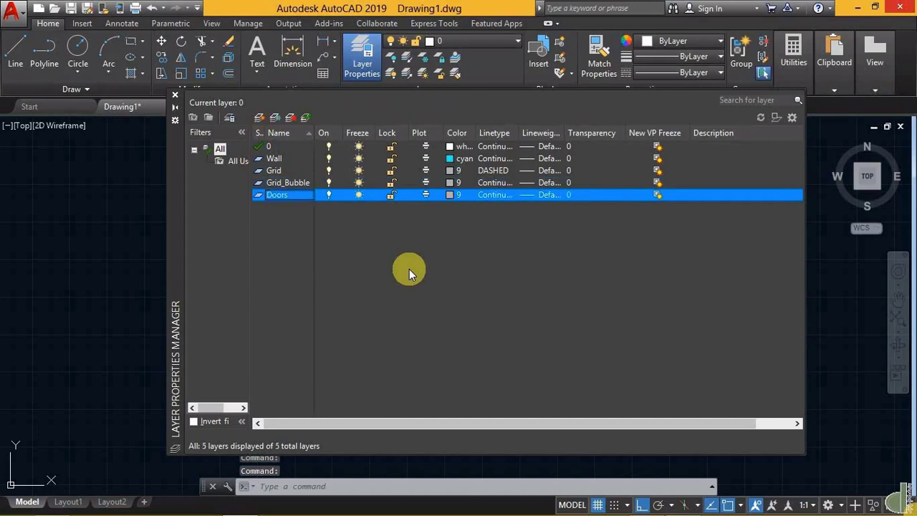
click(450, 199)
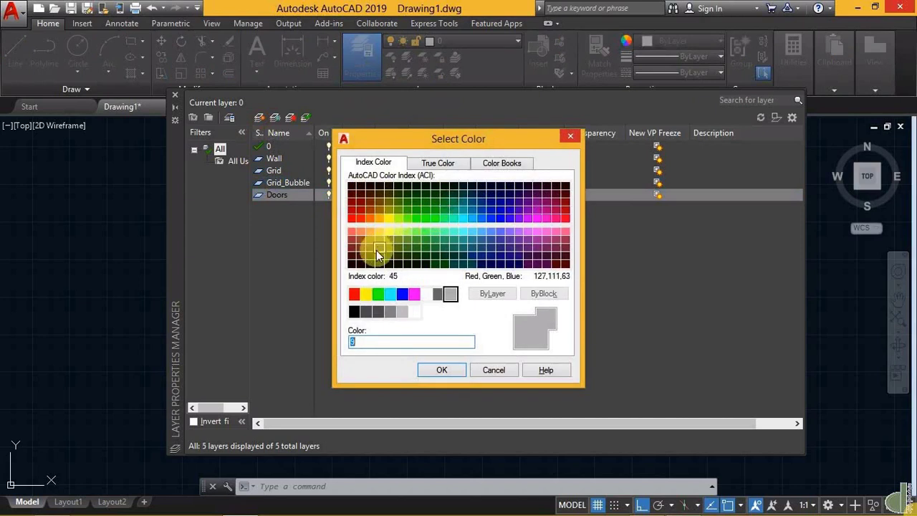
click(366, 295)
click(445, 369)
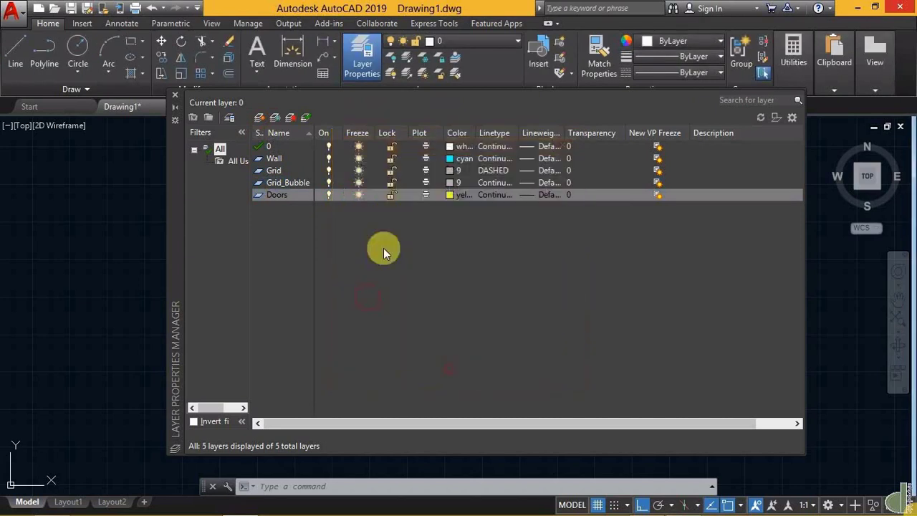
click(258, 119)
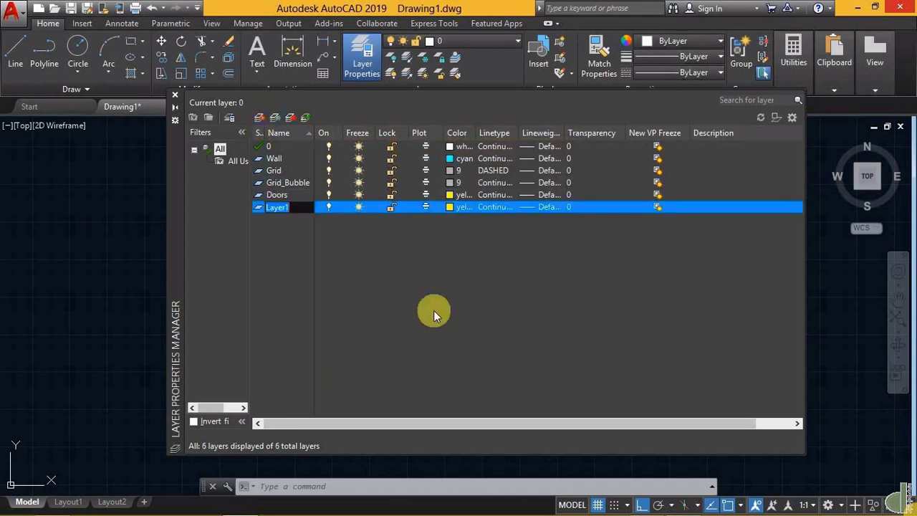
text(Window)
text(s)
key(Return)
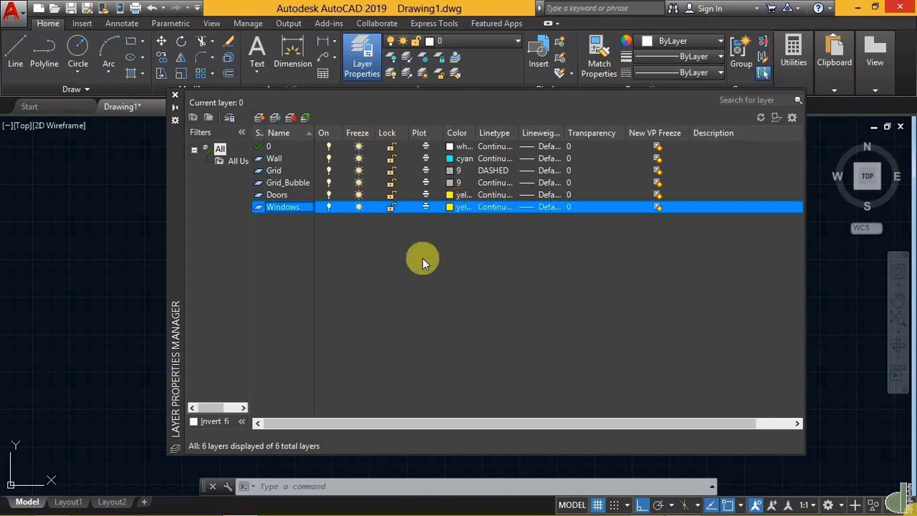
Step: Add a Sections layer and set its colour to white
click(260, 117)
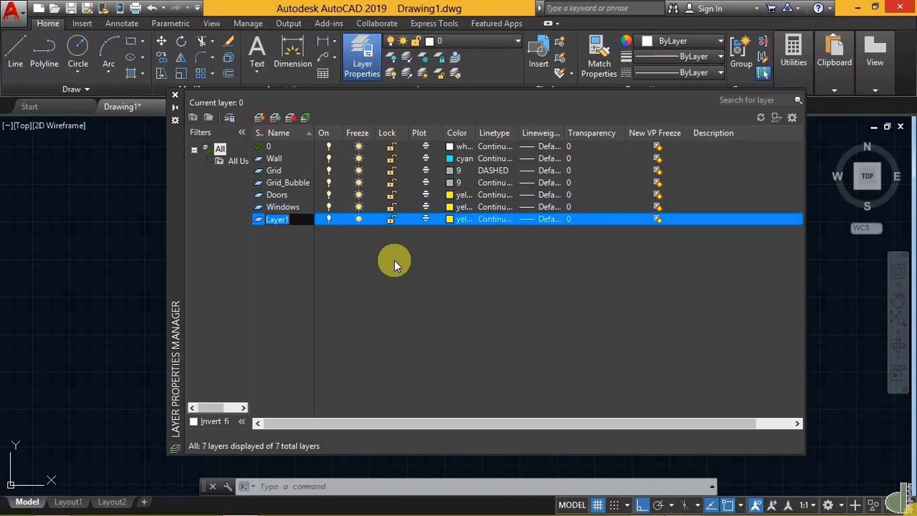
text(Se)
text(ction)
text(s)
key(Return)
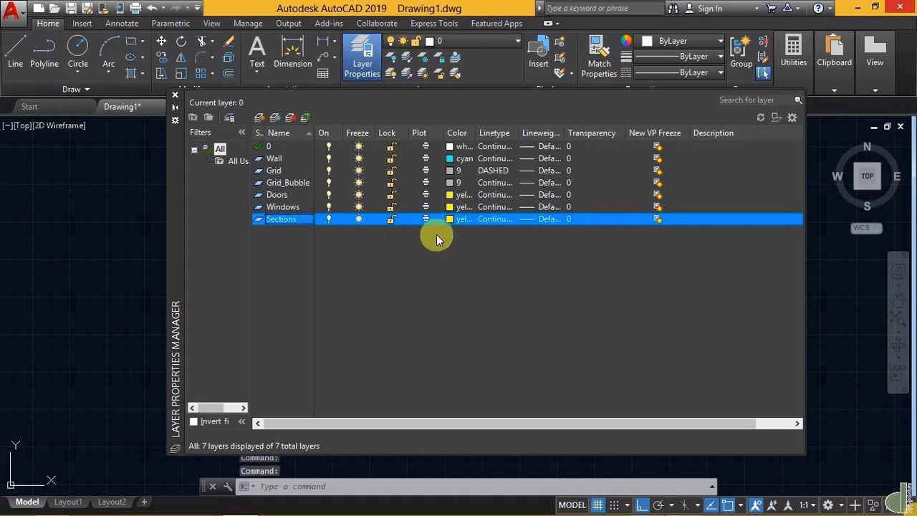
click(446, 219)
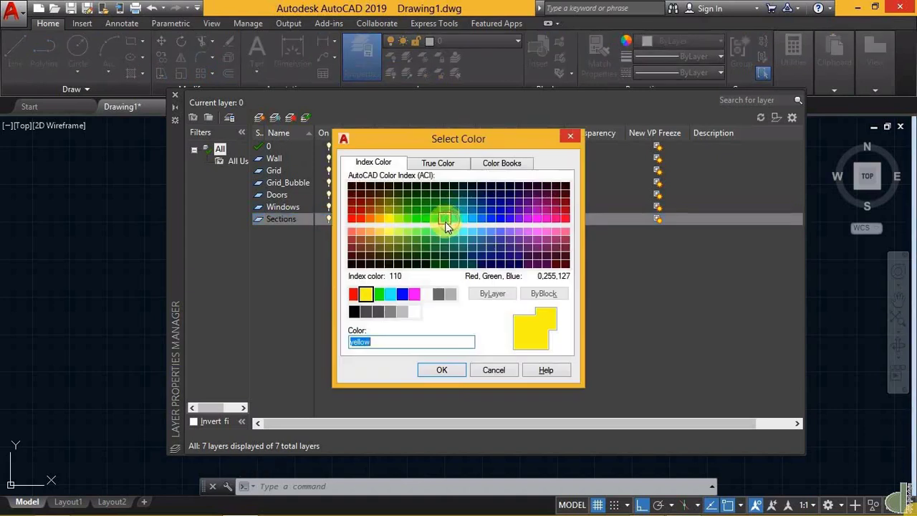
click(426, 294)
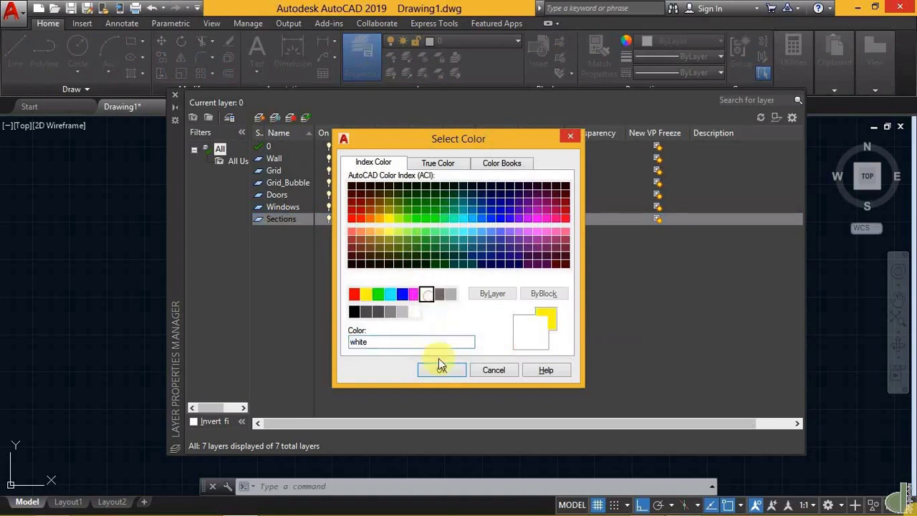
click(438, 366)
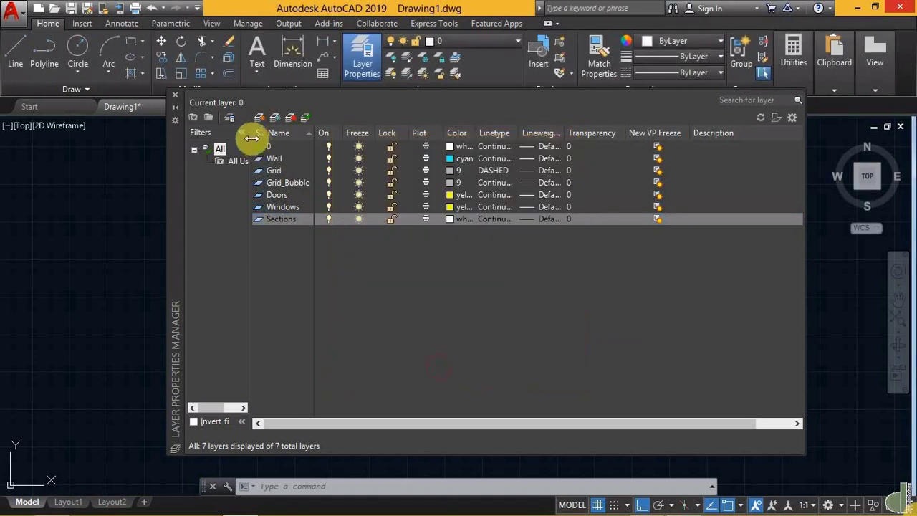
Step: Add new layers named Callouts and Dimensions
click(259, 117)
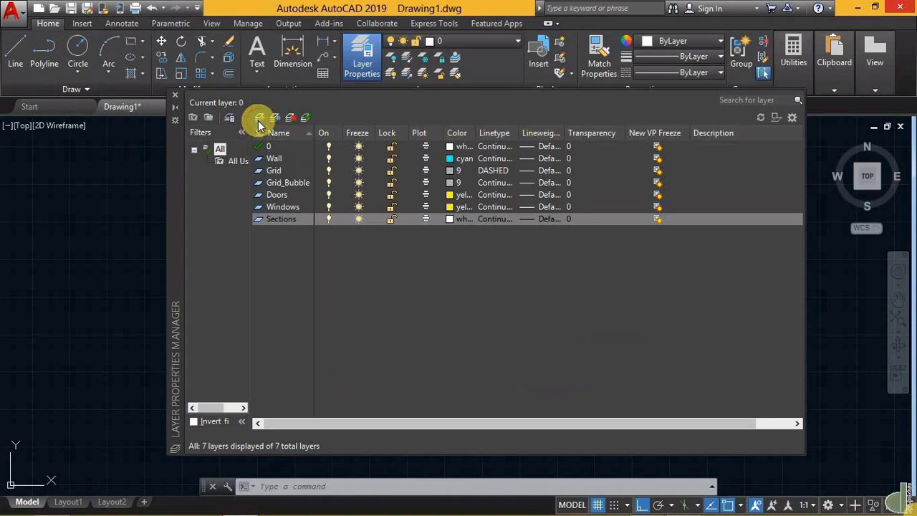
text(C)
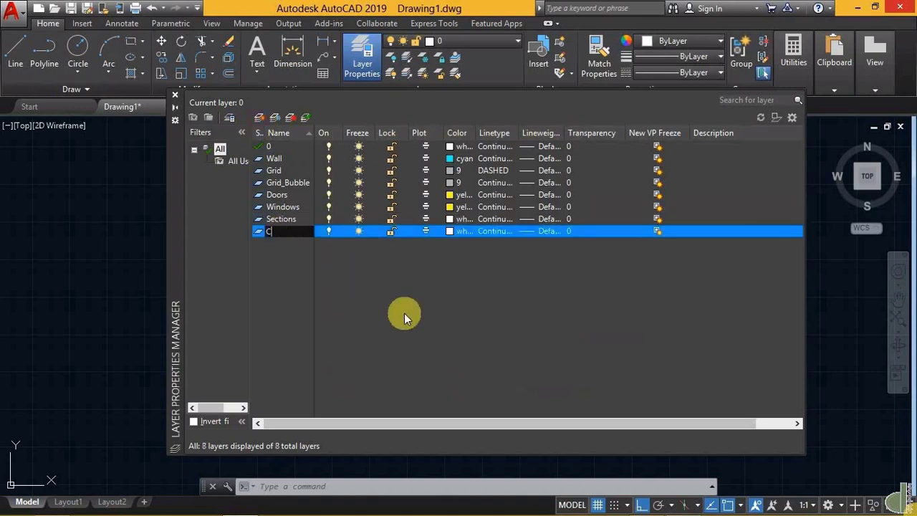
text(allouts)
key(Return)
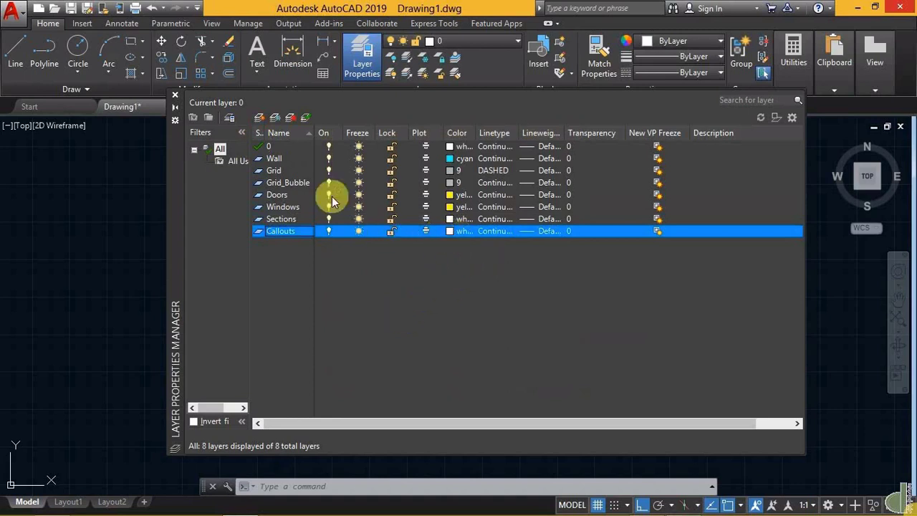
click(259, 119)
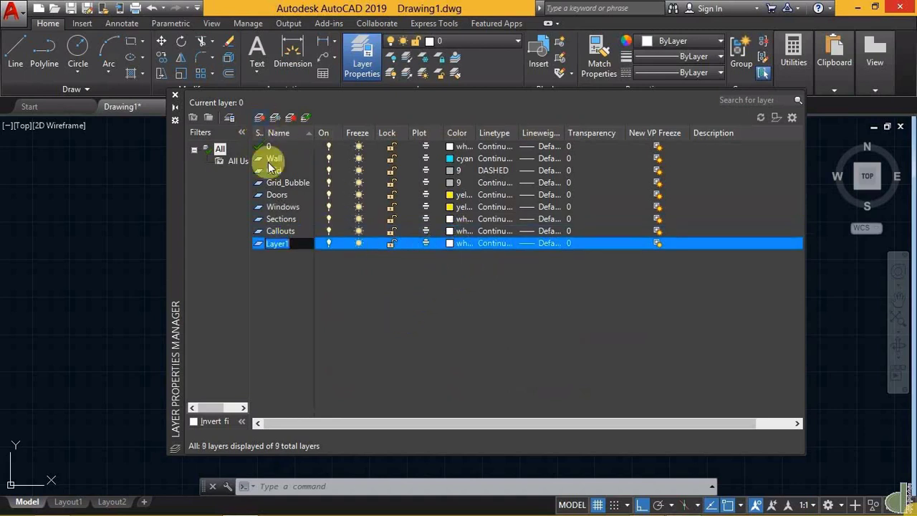
text(D)
text(imension)
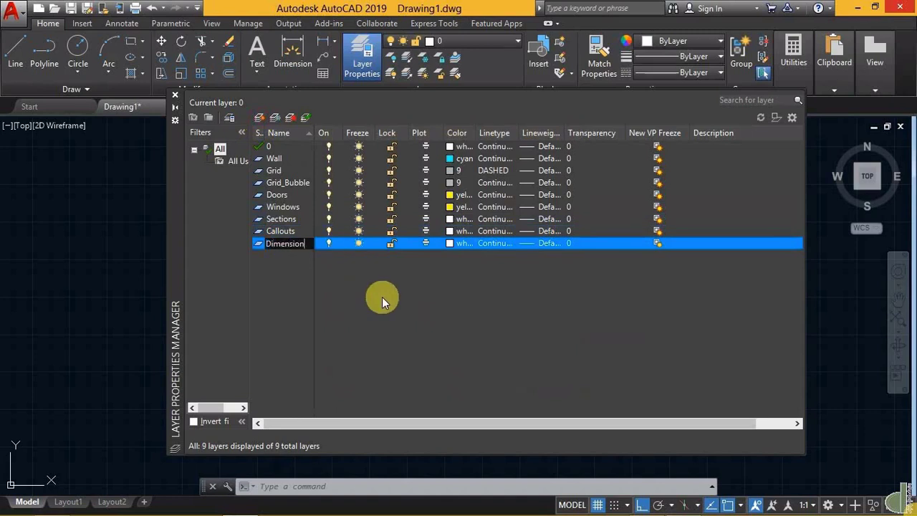
text(s)
key(Return)
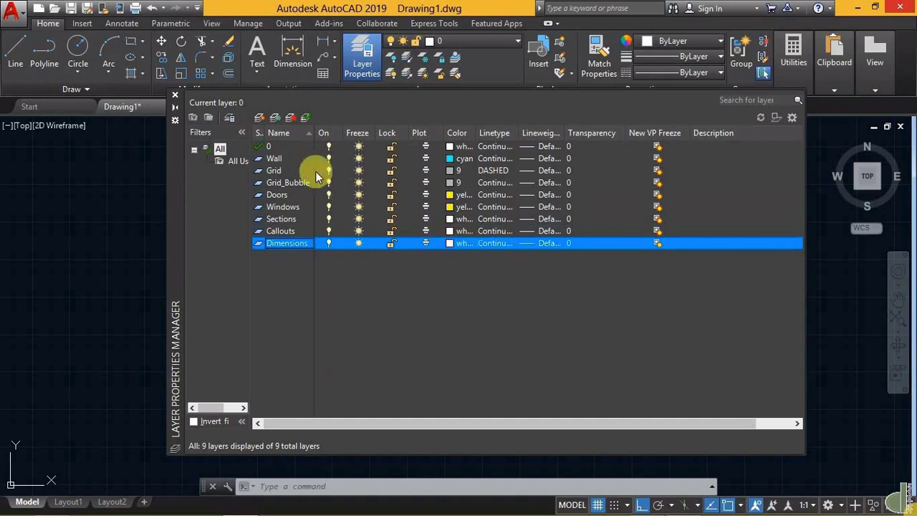
Step: Add new layers named Text and Title_Blocks
click(260, 117)
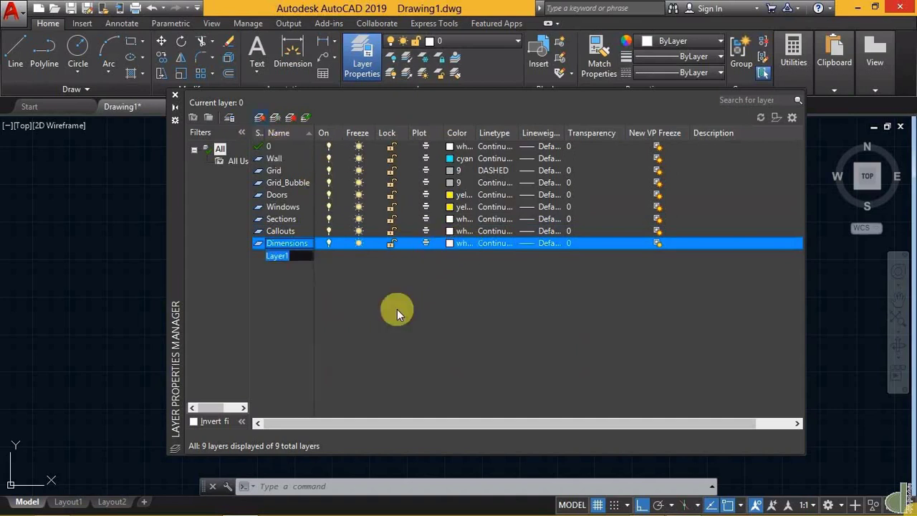
text(Te)
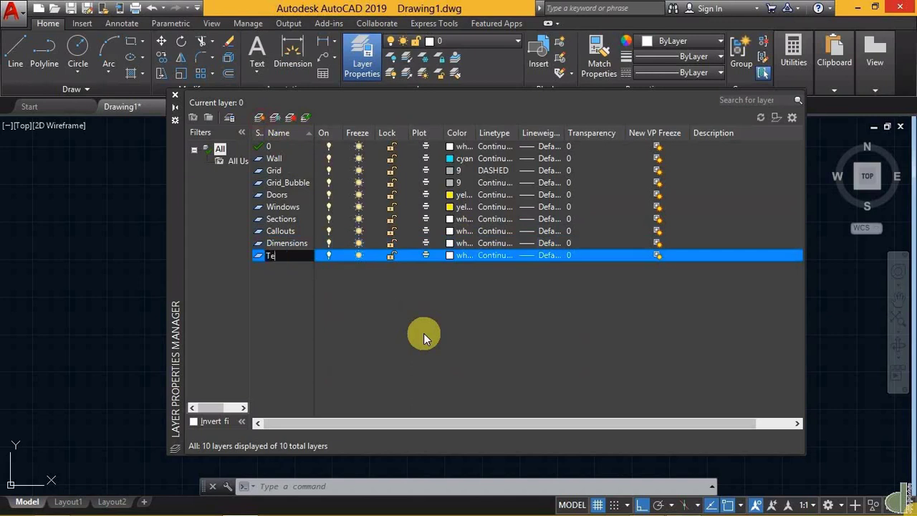
text(xt)
key(Return)
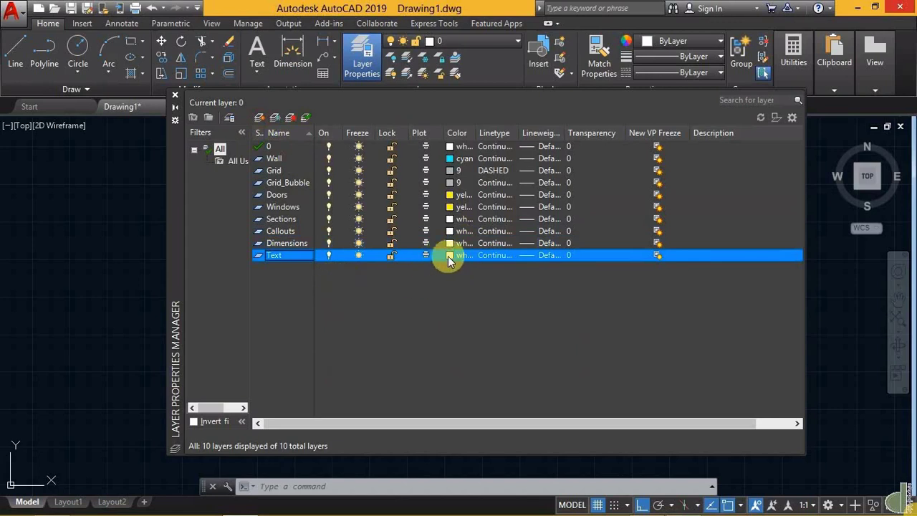
click(260, 118)
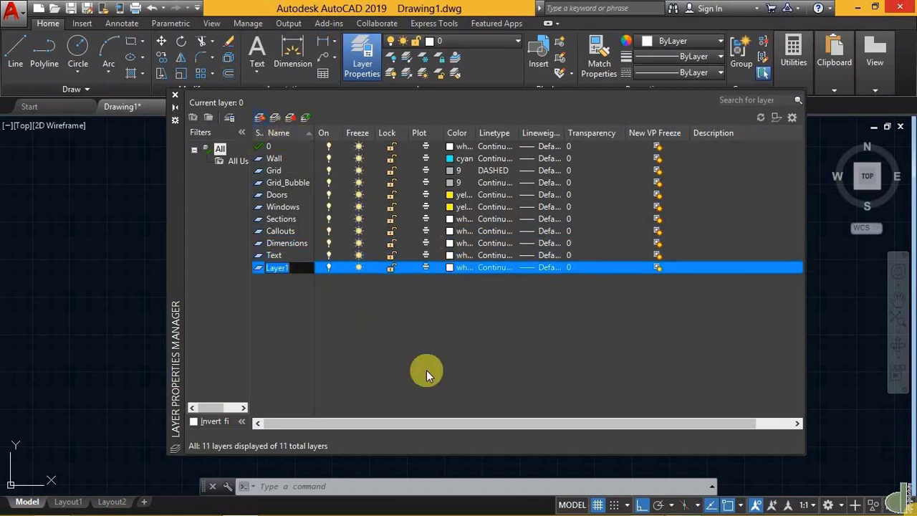
text(Tit)
text(leB)
key(BackSpace)
key(BackSpace)
text(_)
text(Blocks)
key(Return)
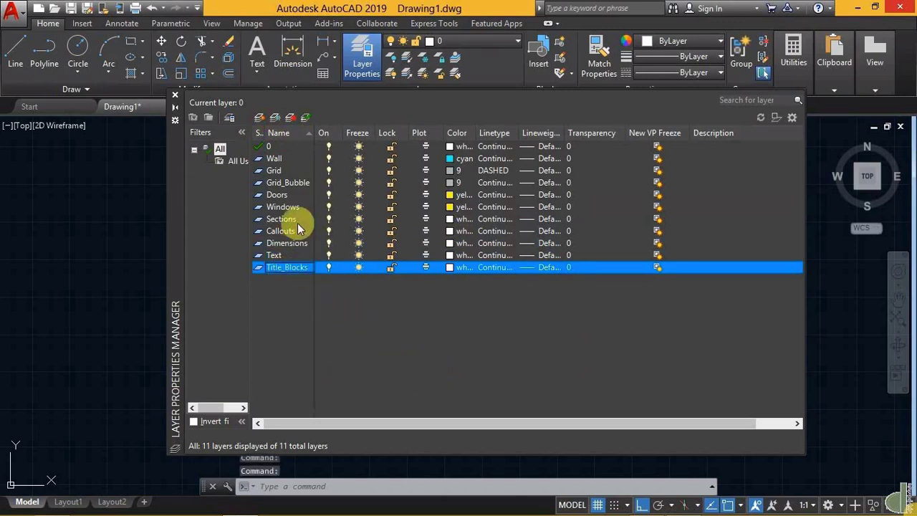
click(266, 262)
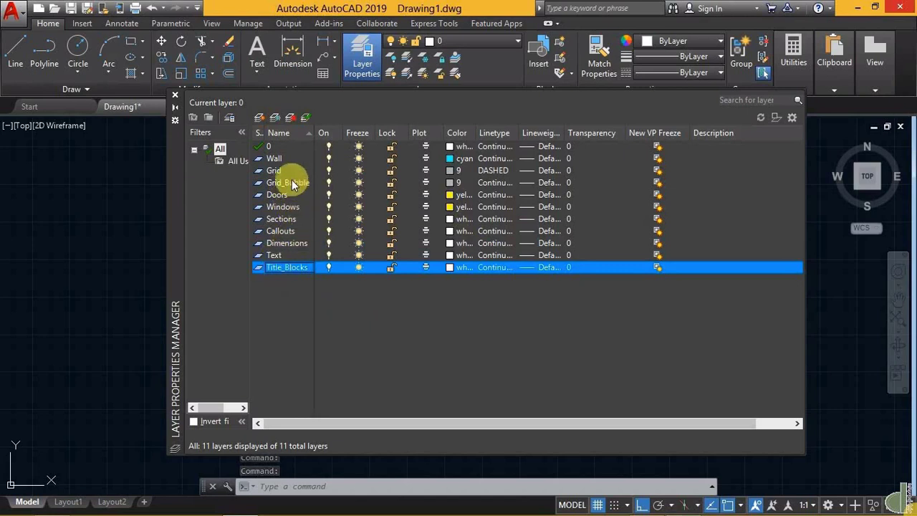
click(285, 268)
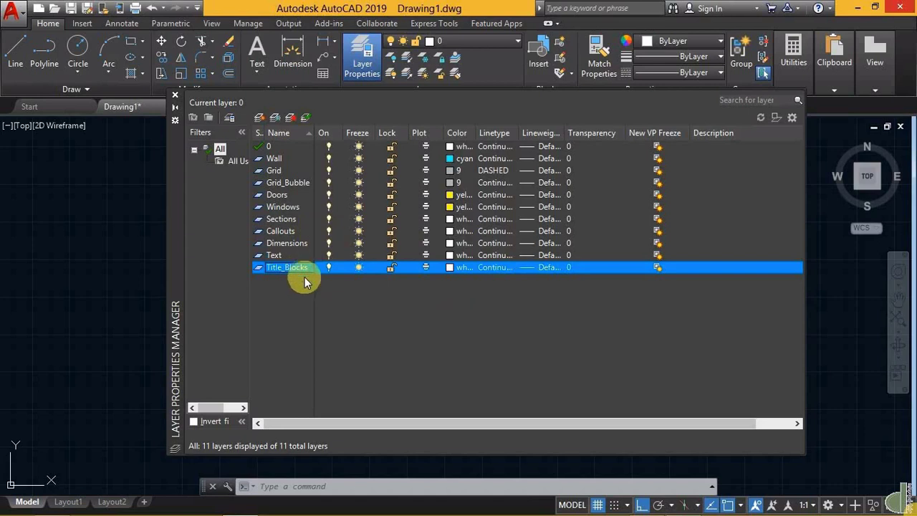
Step: Add a Hatch layer with colour 101
click(260, 117)
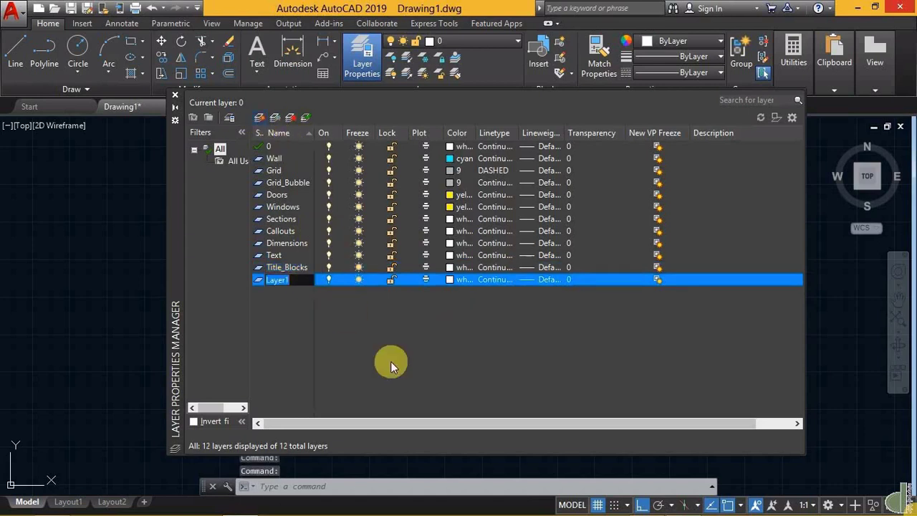
text(Ha)
text(tch)
key(Return)
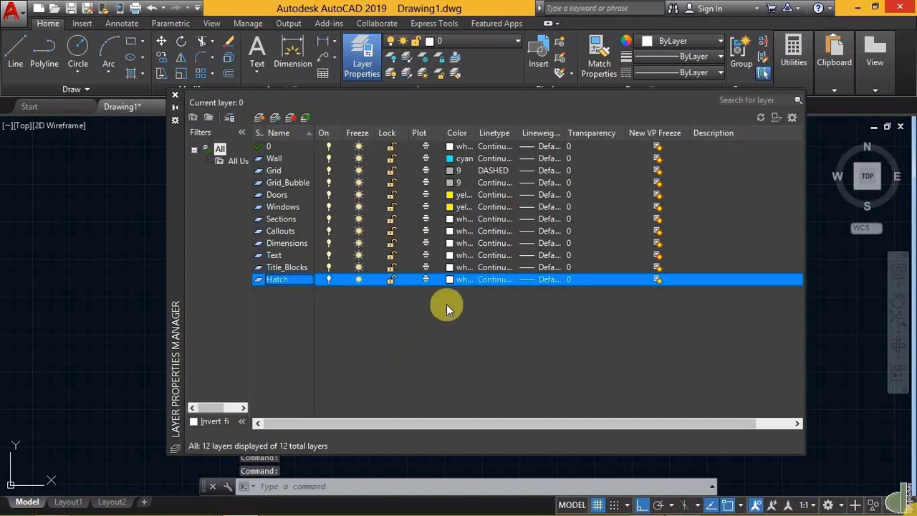
click(450, 280)
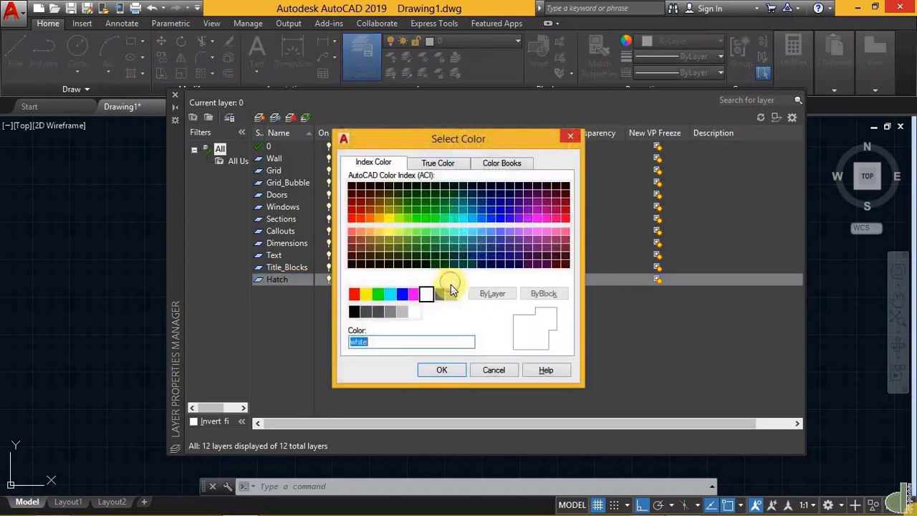
click(435, 231)
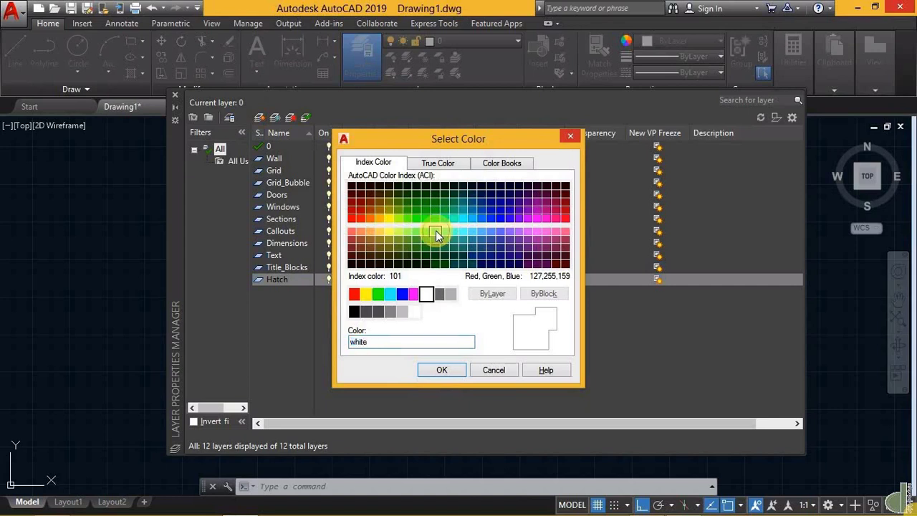
click(442, 369)
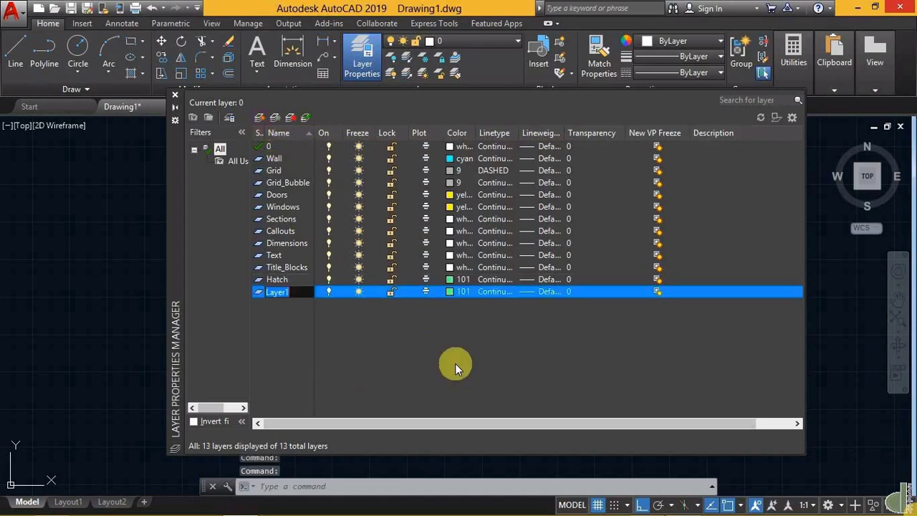
Step: Name the next layer Furniture and give it orange colour 30
text(Furni)
text(ture)
key(Return)
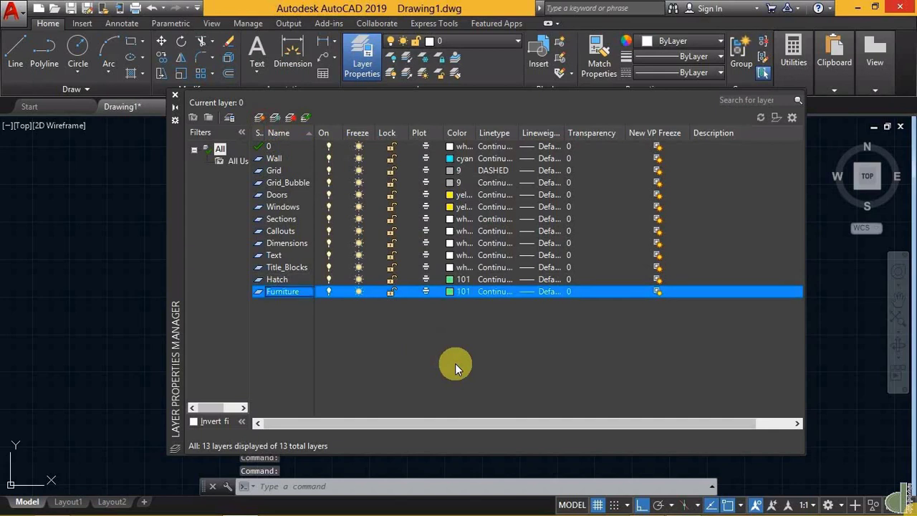
click(449, 291)
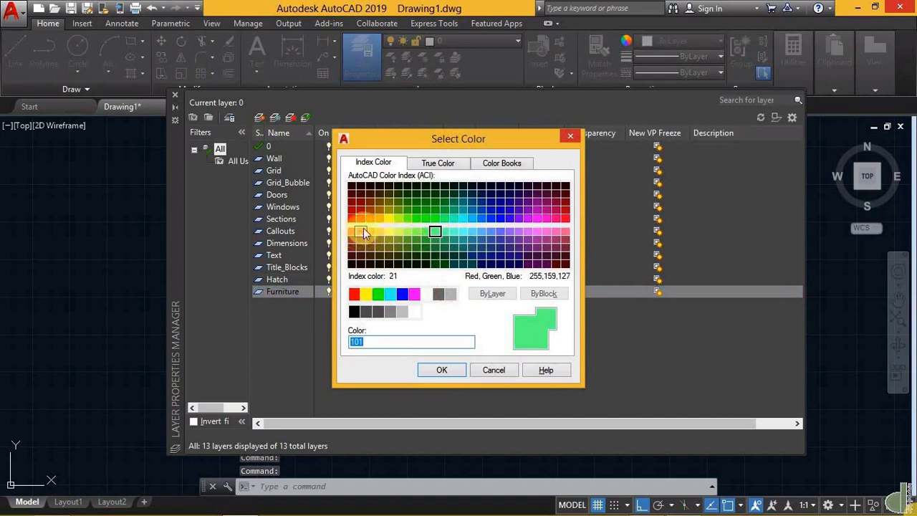
click(369, 221)
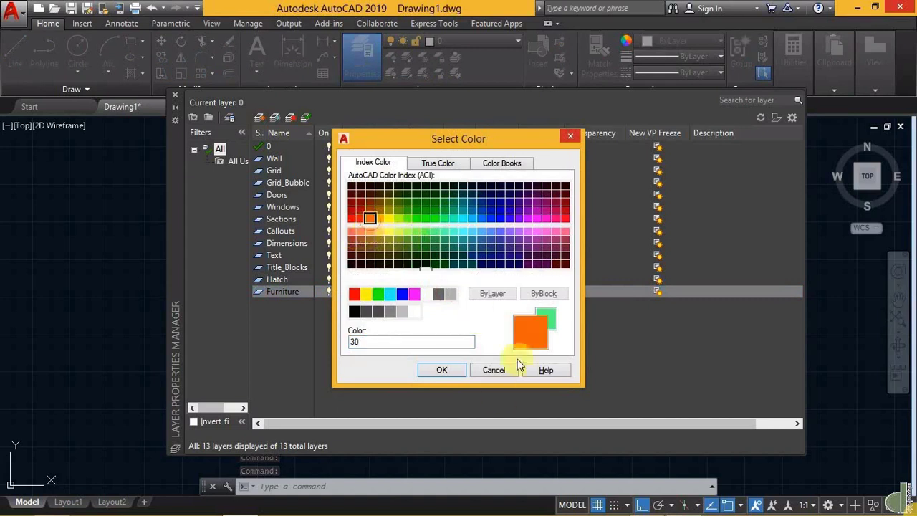
click(439, 371)
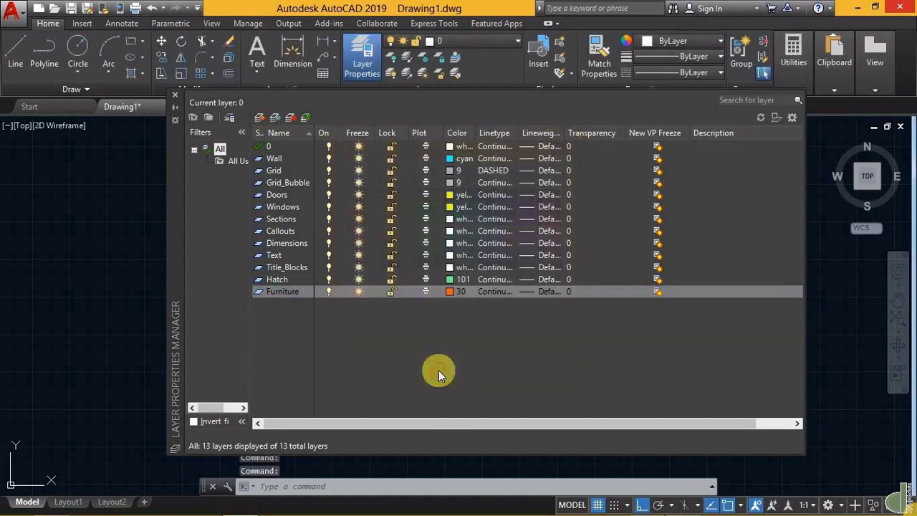
click(259, 117)
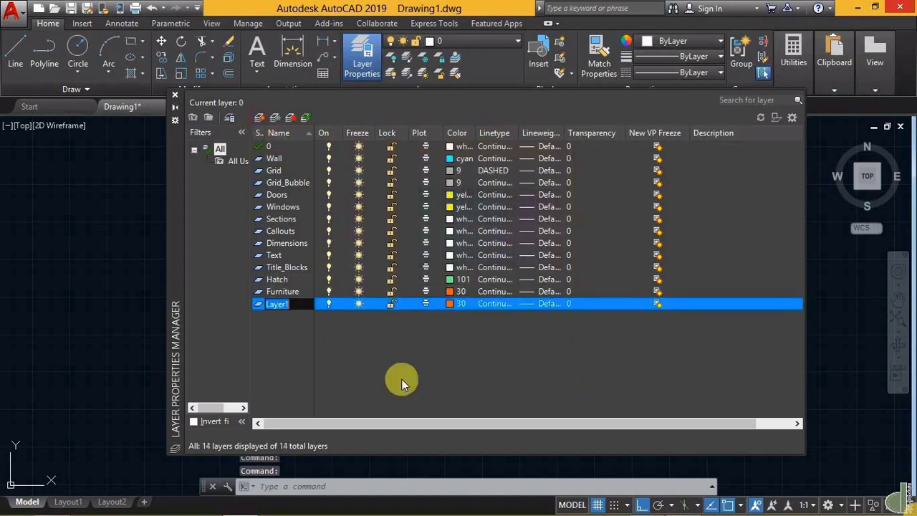
Step: Name the new layer Fixtures, then add a Stairs layer with colour 110
text(Fix)
text(tures)
key(Return)
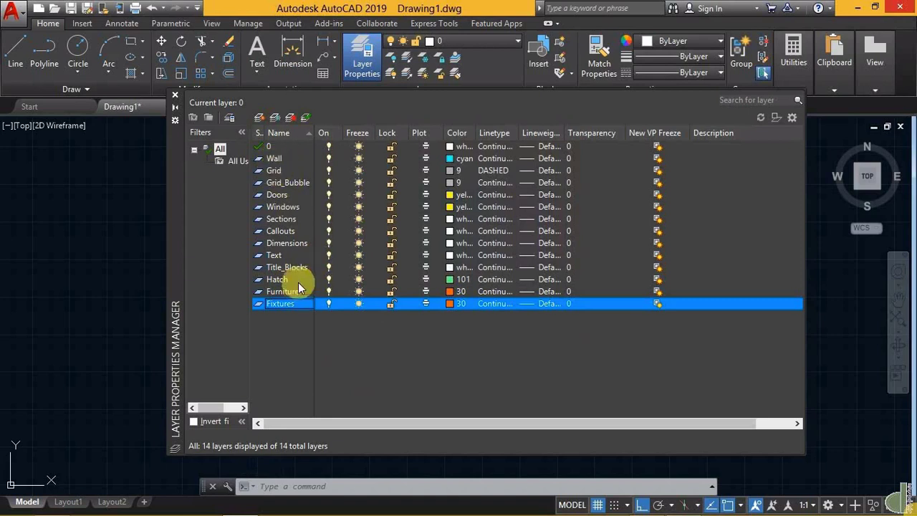
click(260, 119)
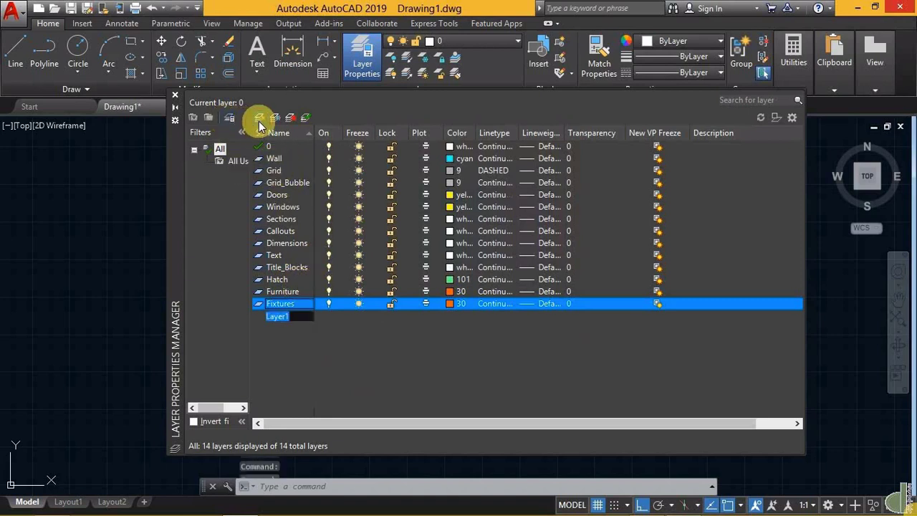
text(S)
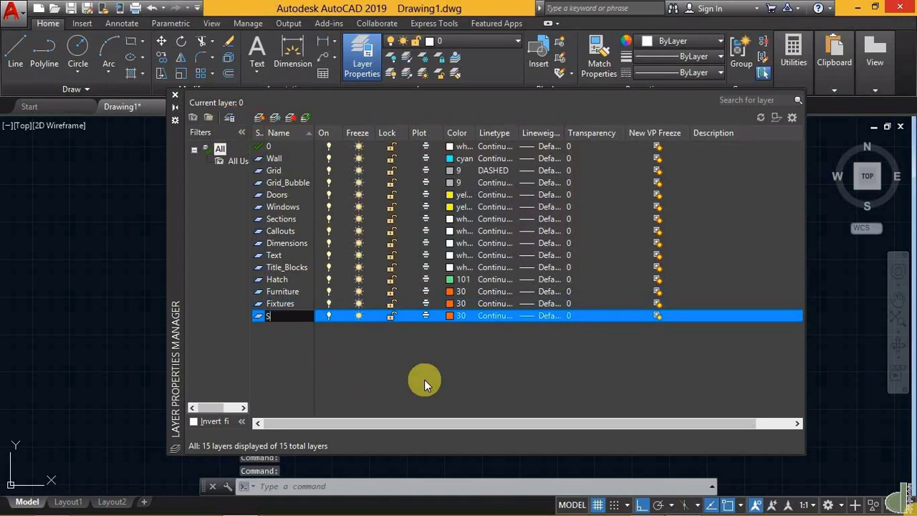
text(tairs)
key(Return)
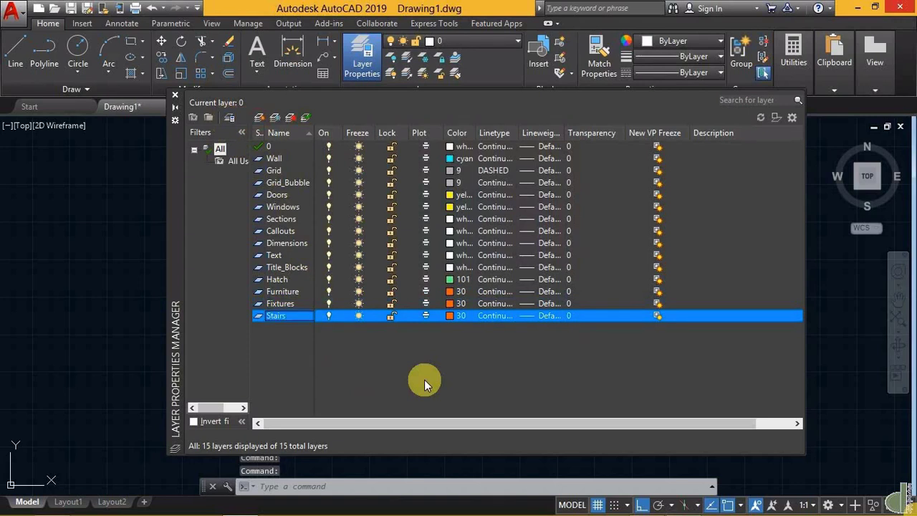
click(450, 317)
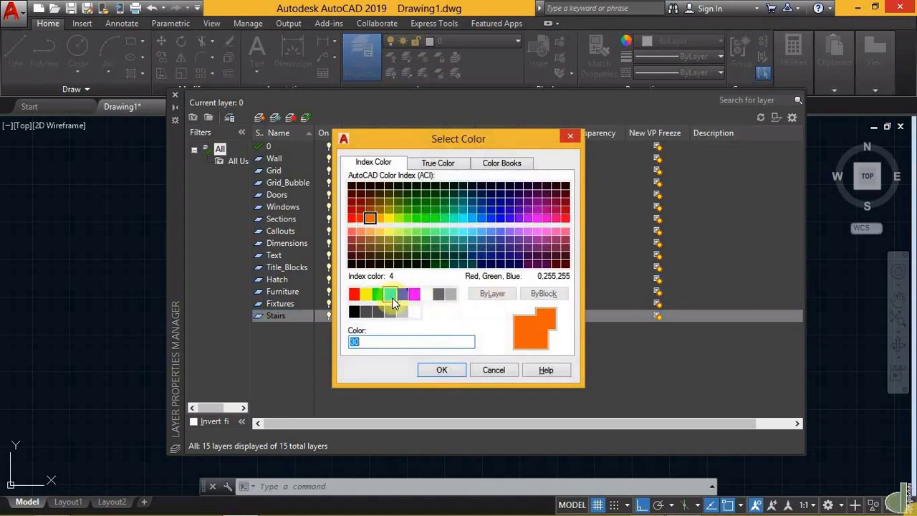
click(392, 297)
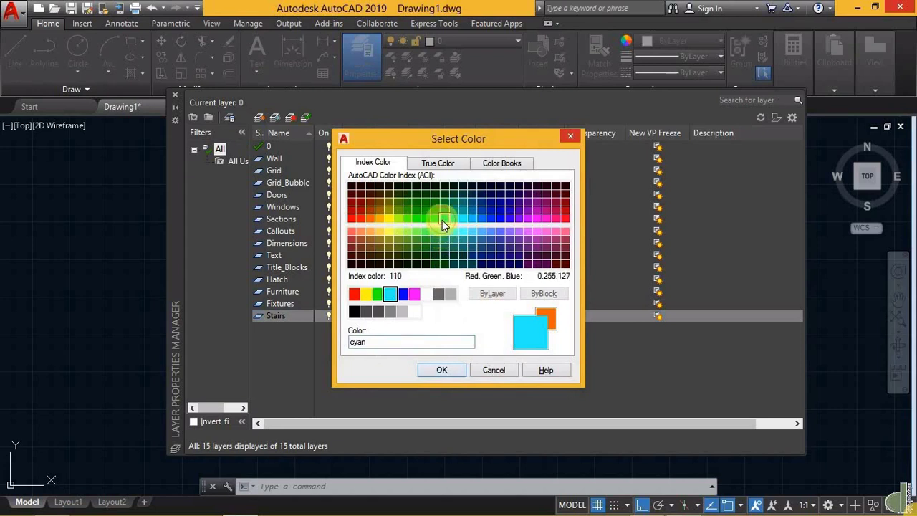
click(442, 220)
click(445, 370)
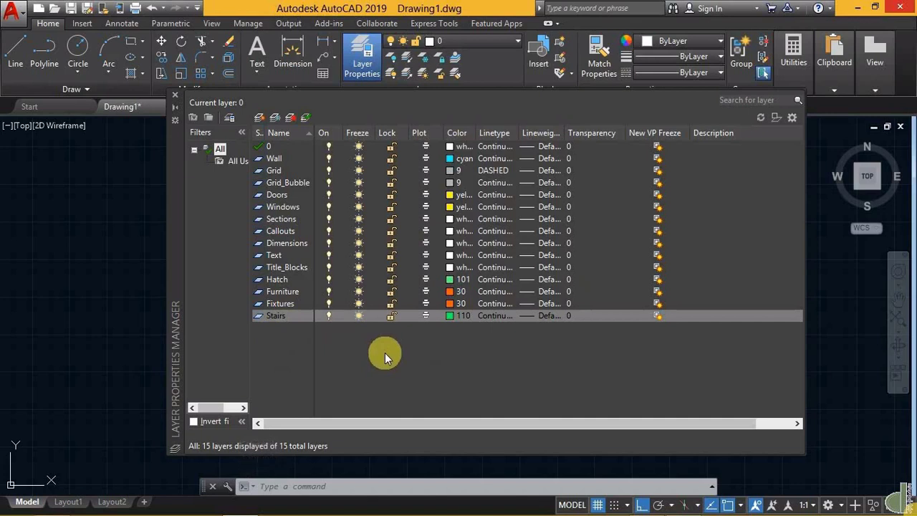
click(261, 116)
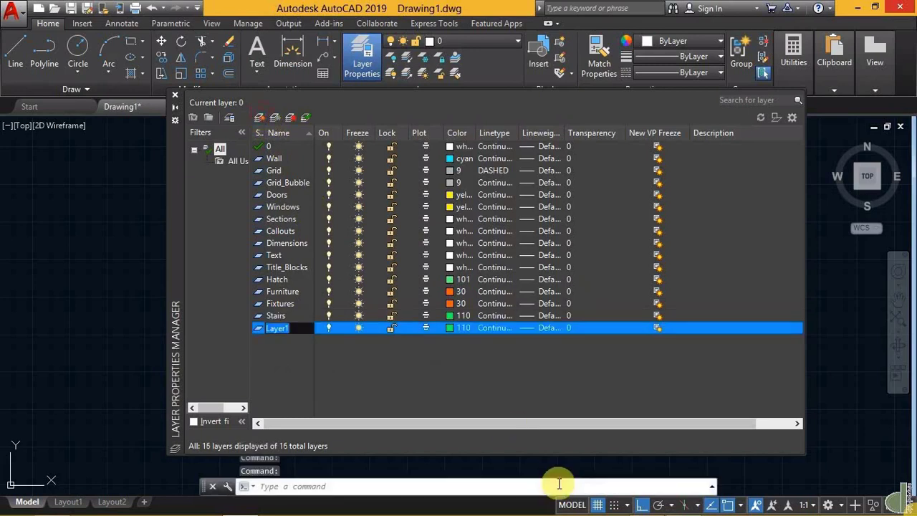
Step: Name the last layer Elevations and give it colour 151
text(Elevatio)
text(ns)
click(559, 484)
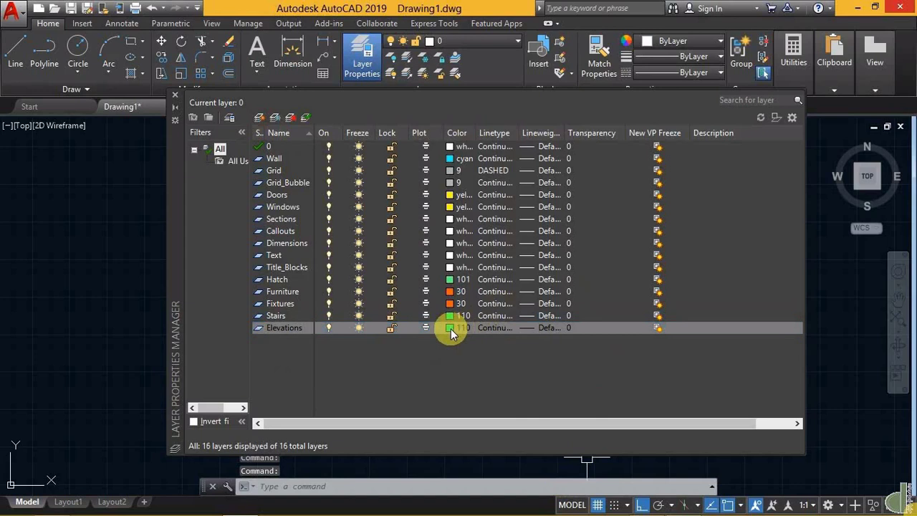
click(450, 328)
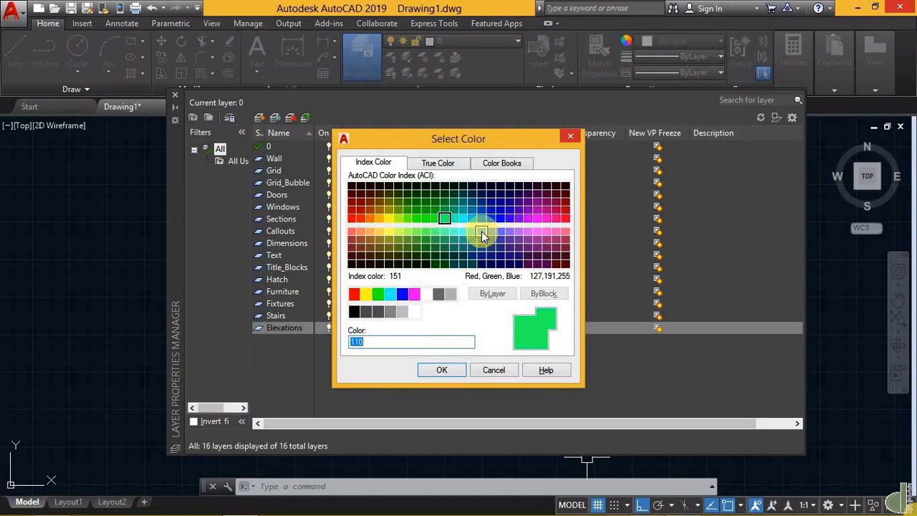
click(481, 232)
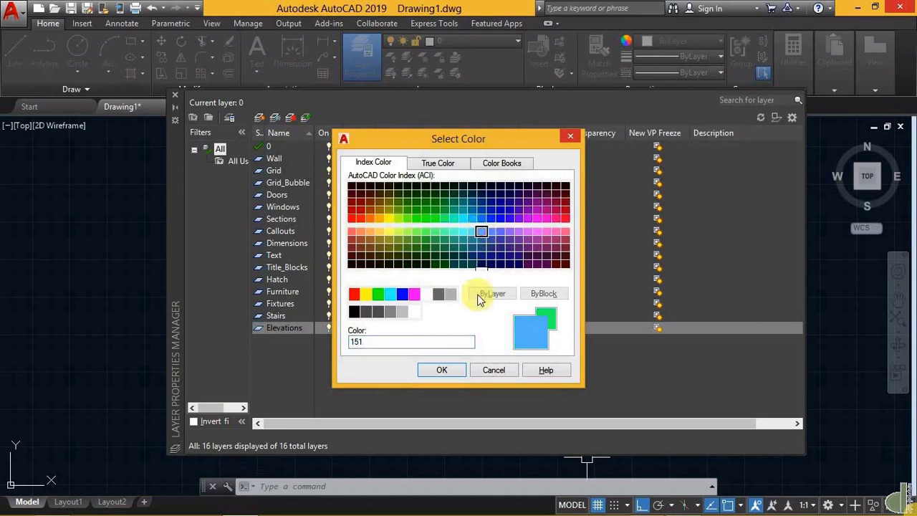
click(451, 369)
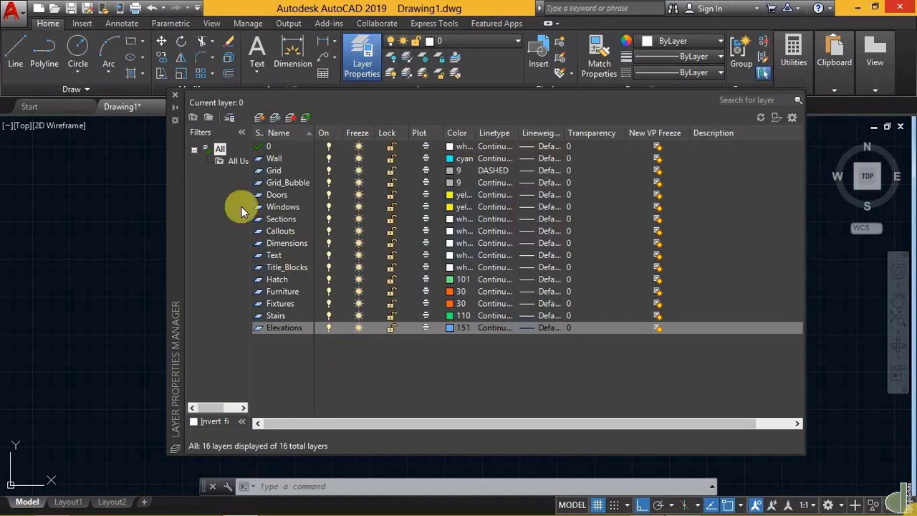
click(175, 95)
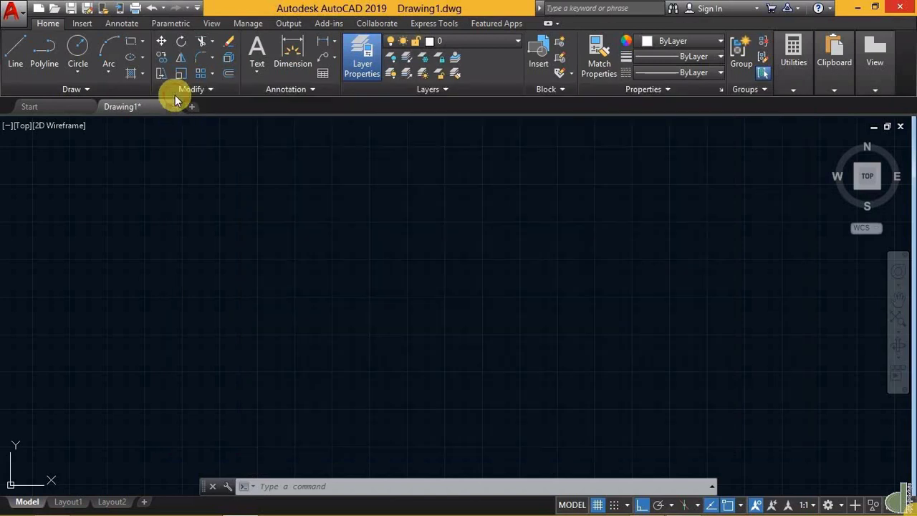